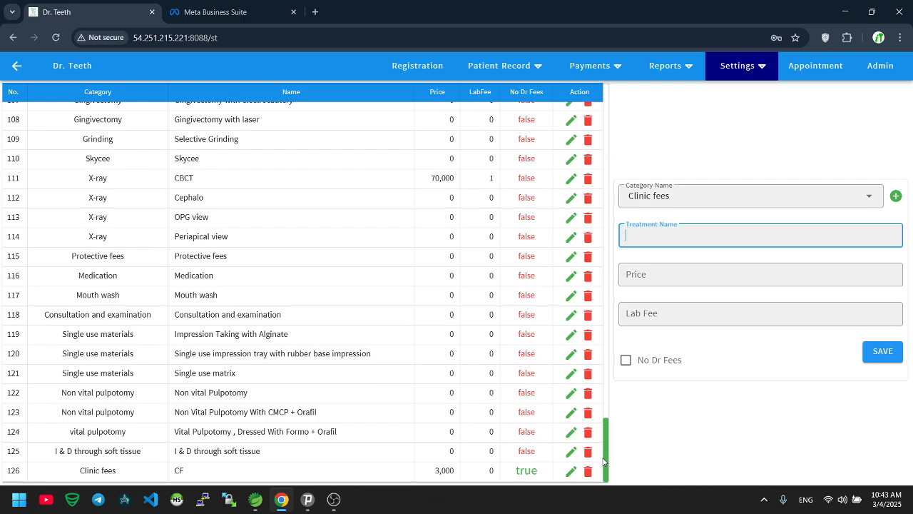
Examine the price, lab fee and No Dr Fees values of Fluoride theraphy, ELA under Topical and injection, and the CF clinic fee
drag(604, 459, 599, 91)
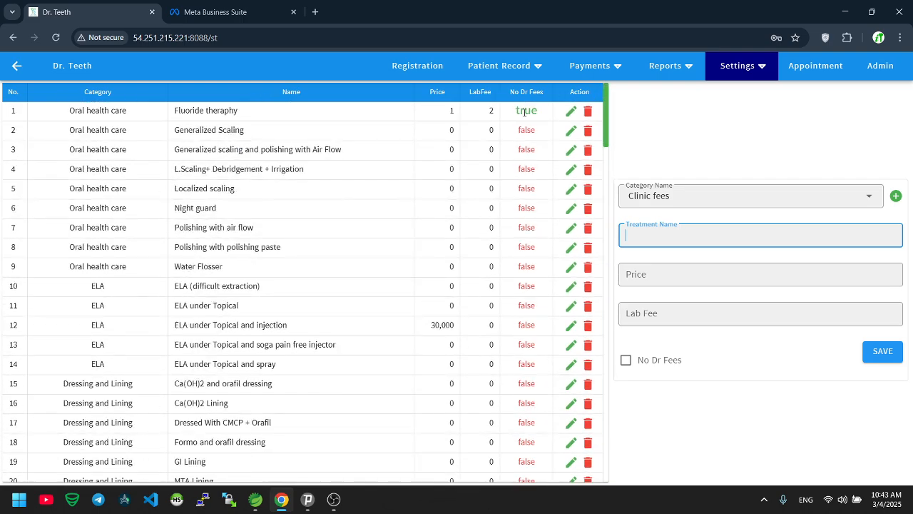
drag(513, 115, 541, 119)
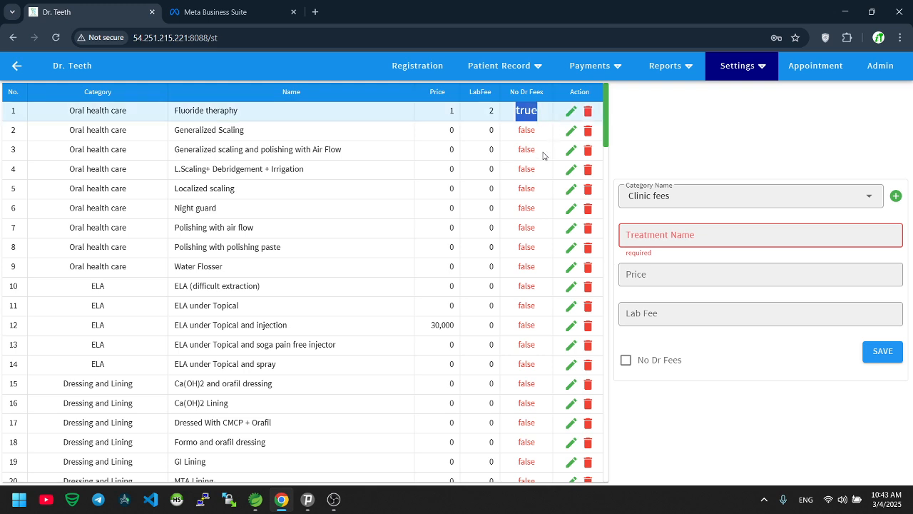
drag(480, 112, 497, 115)
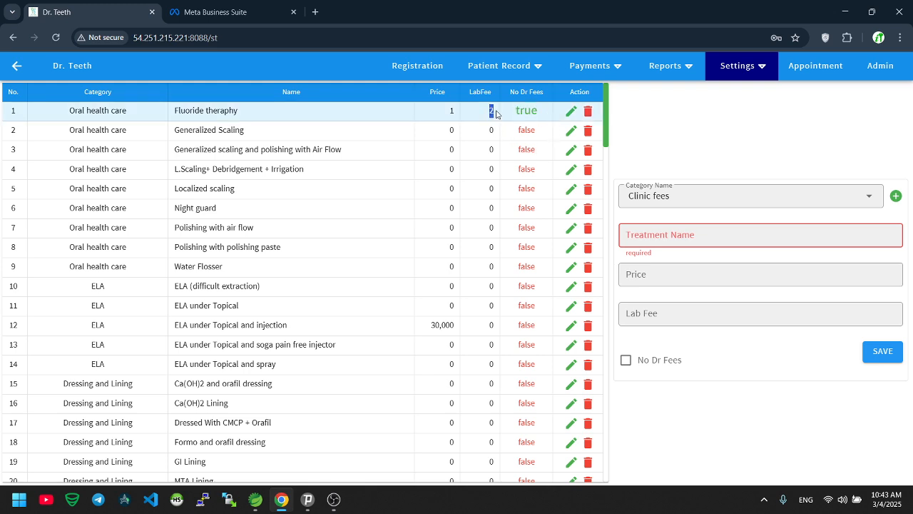
click(440, 327)
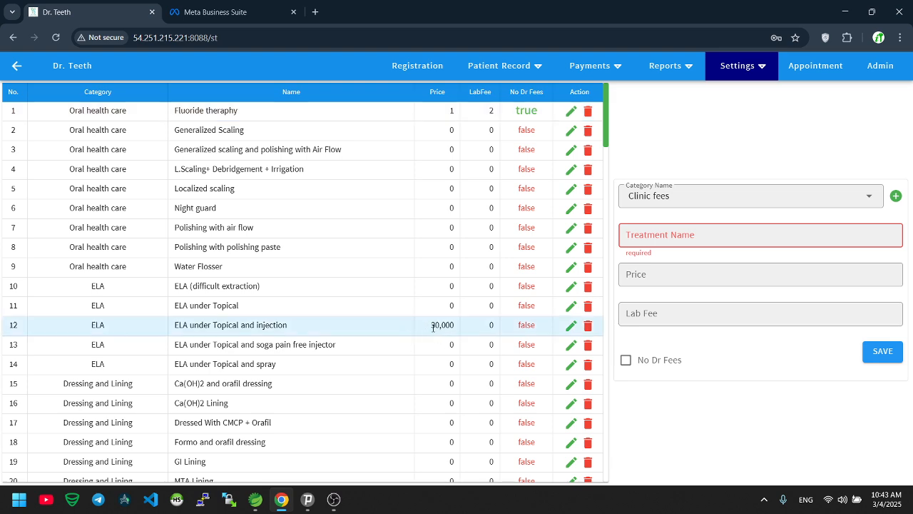
drag(433, 326, 457, 328)
drag(518, 327, 544, 330)
drag(605, 129, 608, 479)
drag(434, 471, 453, 474)
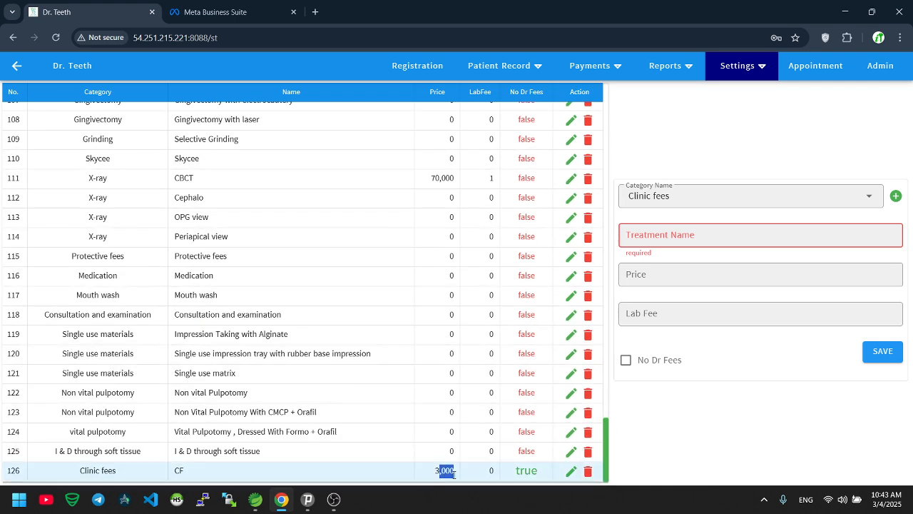
drag(515, 473, 538, 470)
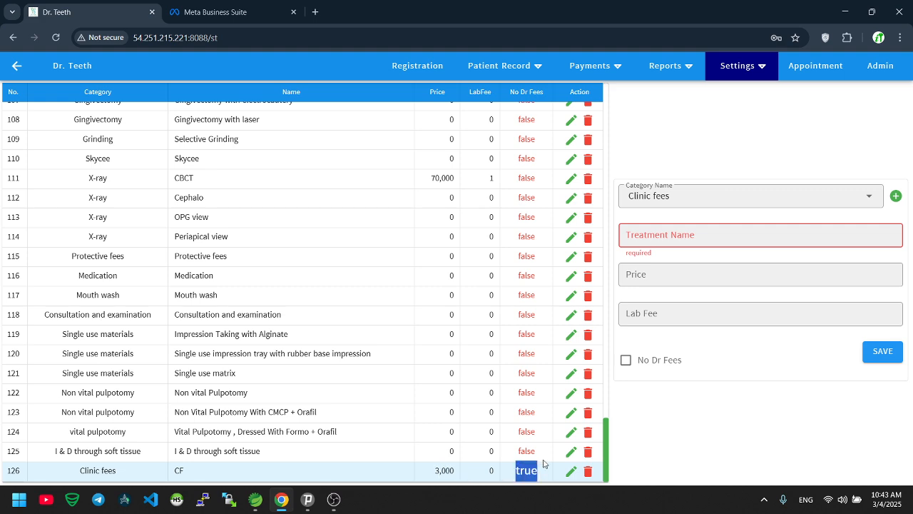
Open the Chief Complain Type settings list and the Diagnosis Type settings list to view their entries
click(760, 61)
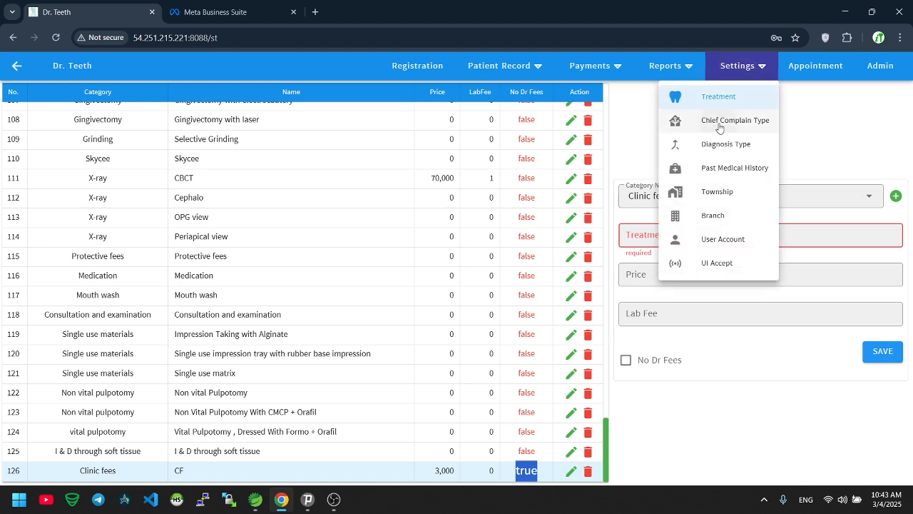
click(720, 128)
click(740, 64)
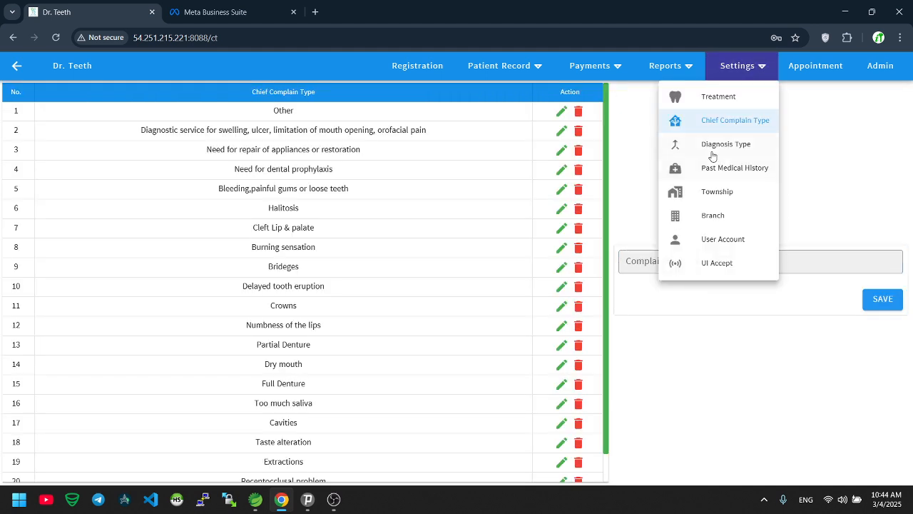
click(712, 148)
Open the Past Medical History settings and look over the questions and their short names
click(718, 71)
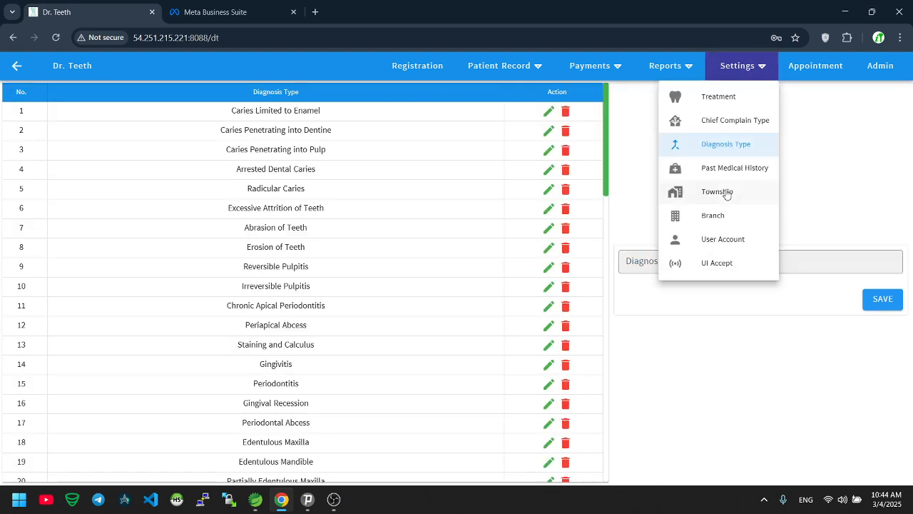
click(710, 167)
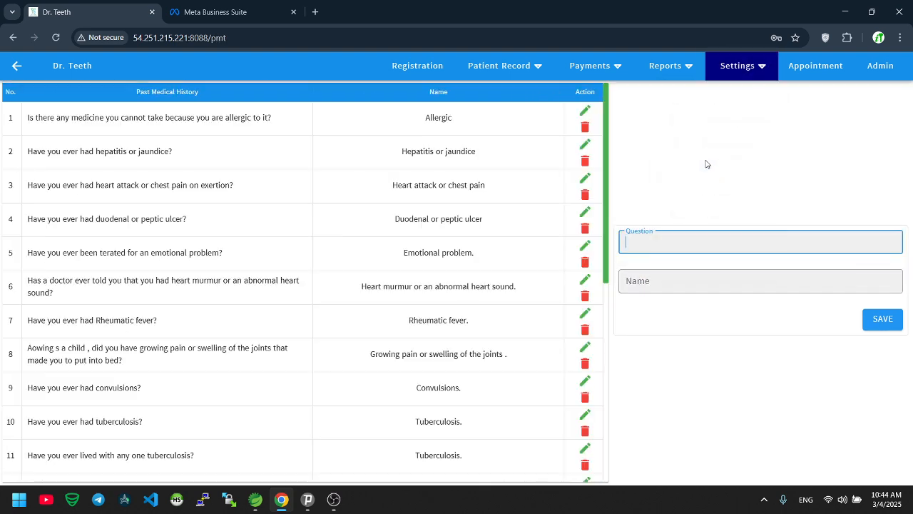
click(423, 158)
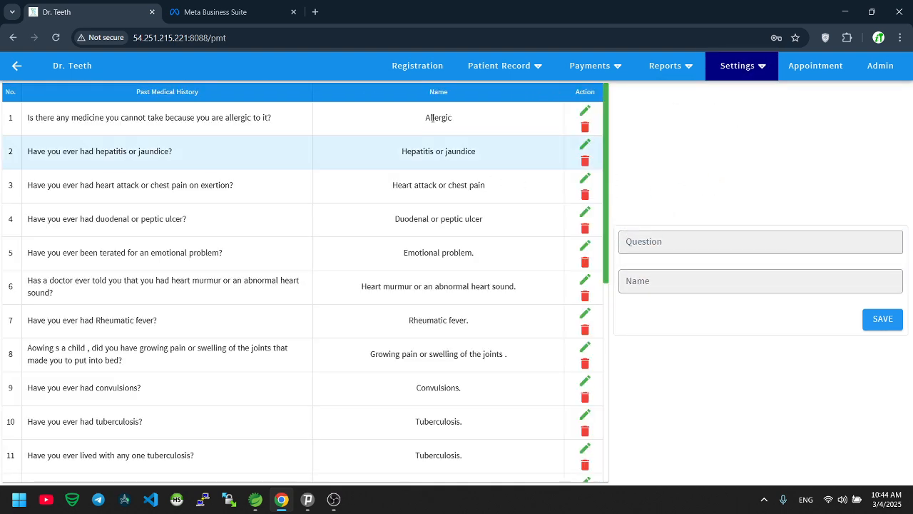
View the Township settings list and the Branch settings list
click(730, 71)
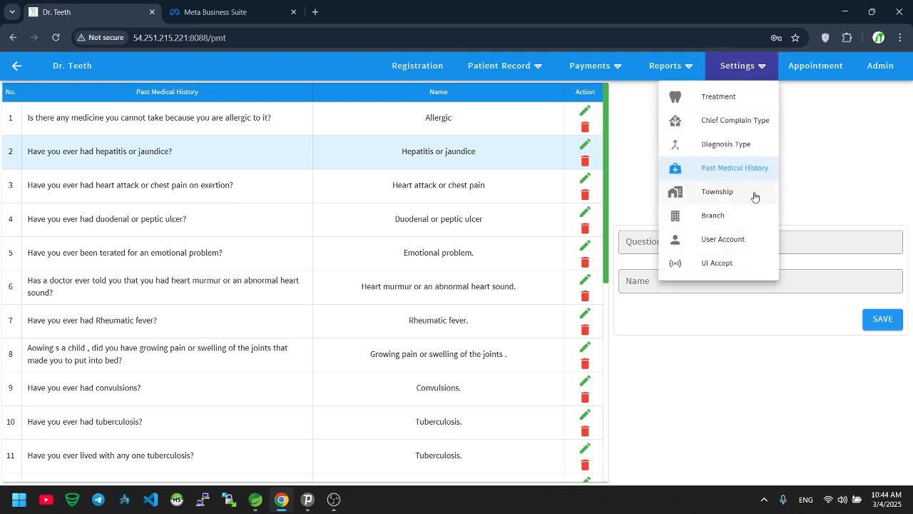
click(711, 193)
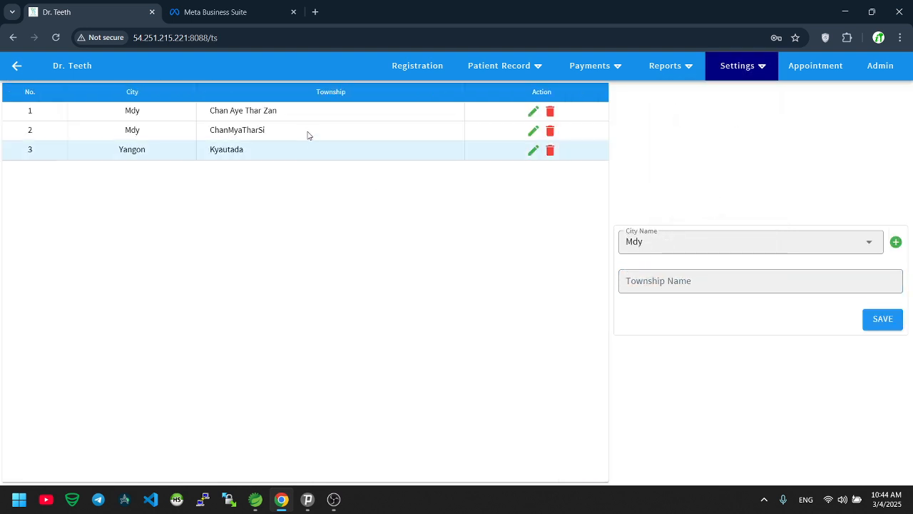
click(715, 75)
click(709, 217)
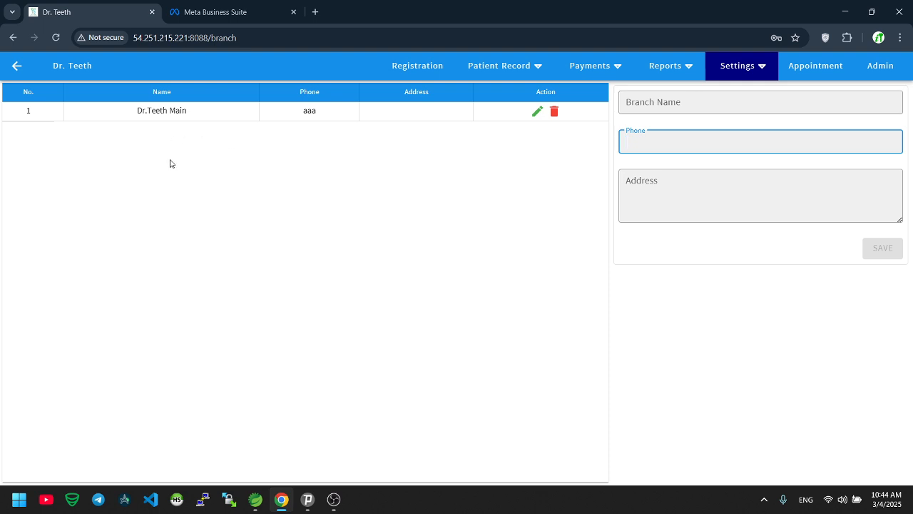
On the User Account page, review the available user types and the first patient's complaint checklist
click(744, 69)
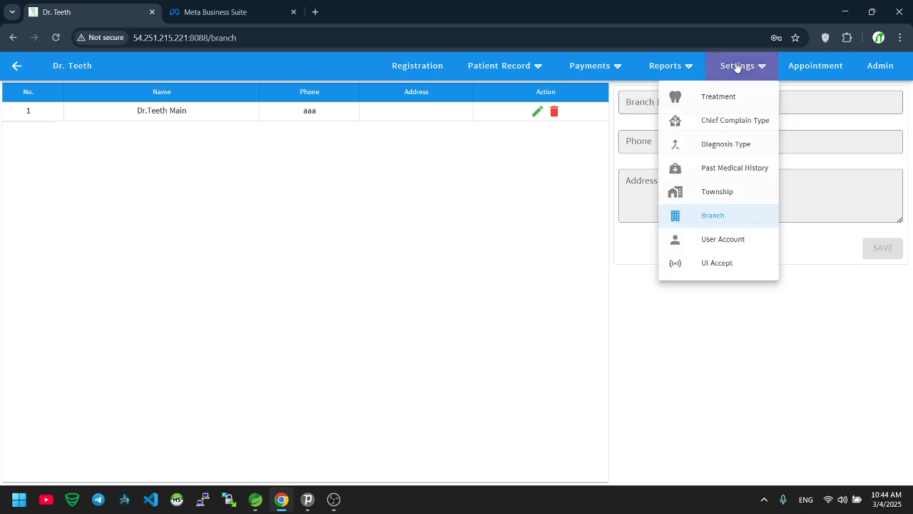
click(715, 243)
click(79, 97)
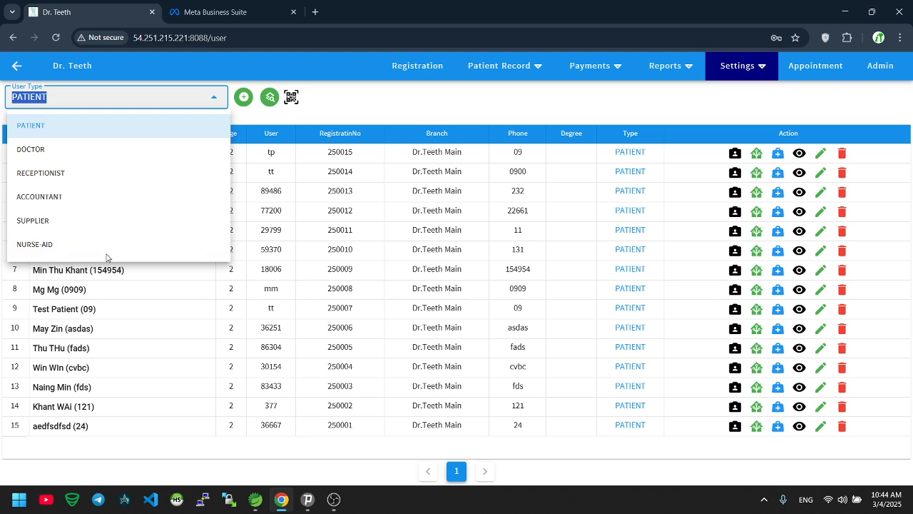
click(396, 114)
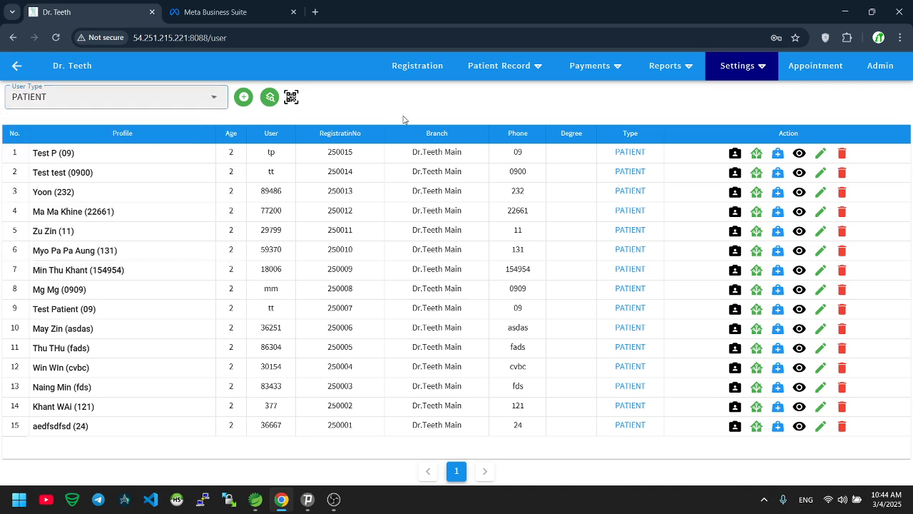
click(756, 154)
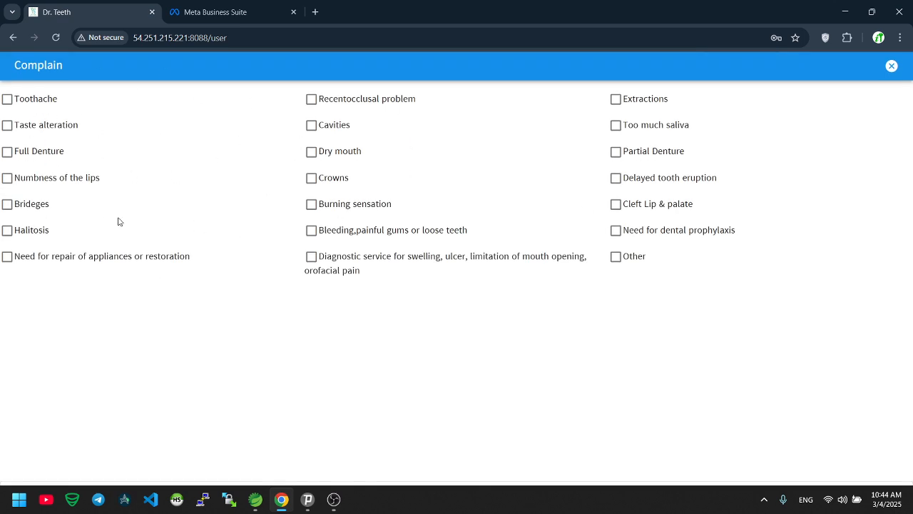
click(893, 66)
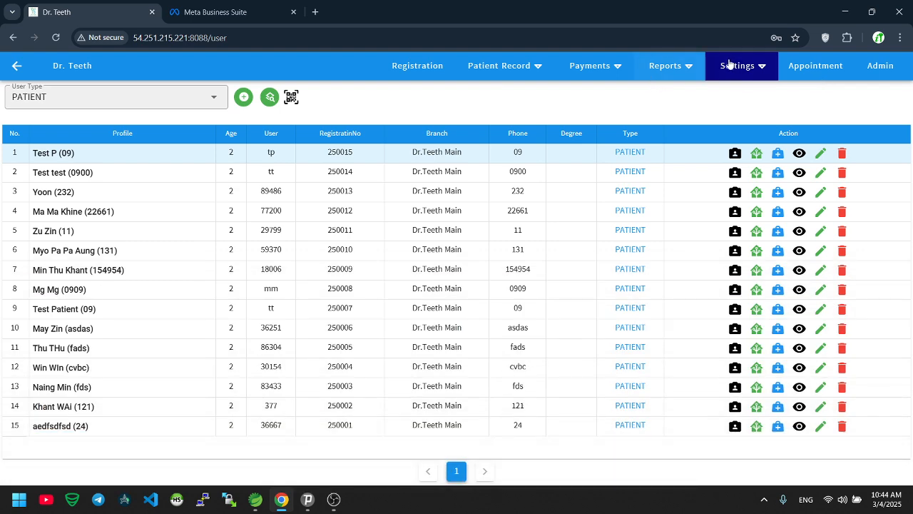
Open the UI Accept permissions page and review the user types, keeping PATIENT selected
click(735, 65)
click(717, 265)
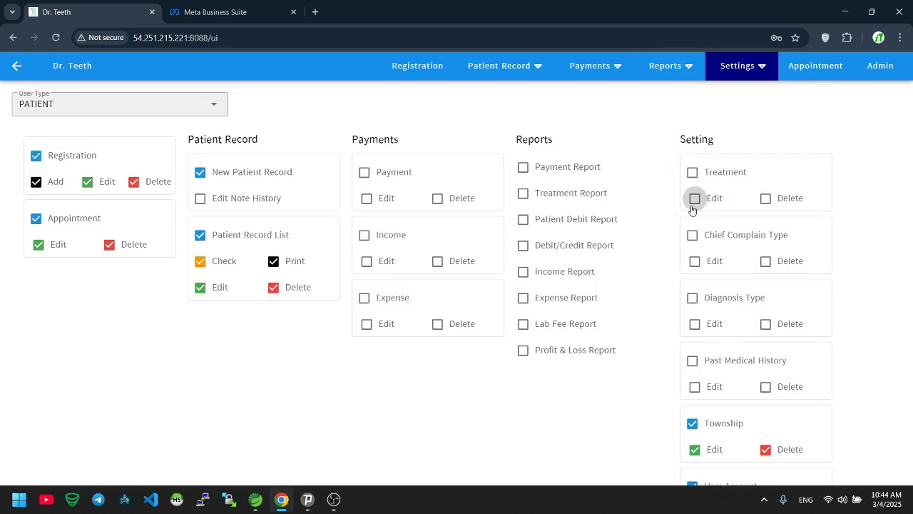
click(136, 104)
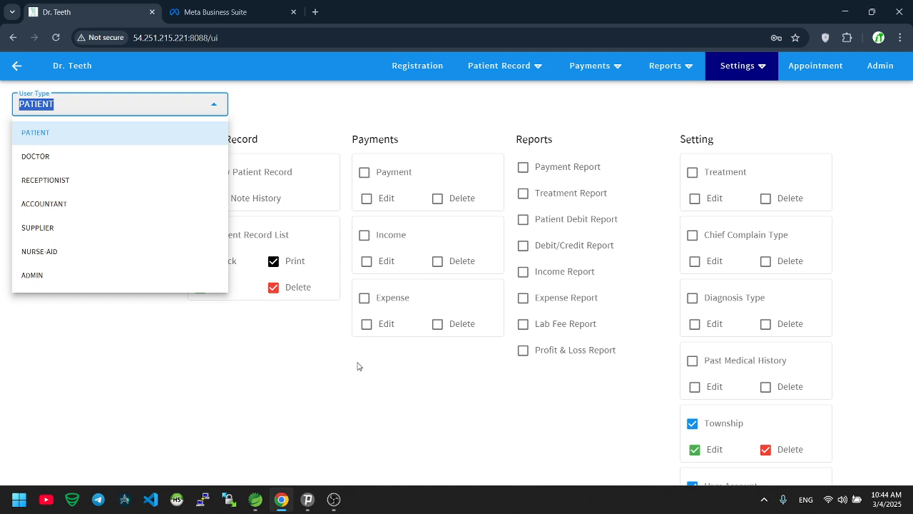
click(343, 390)
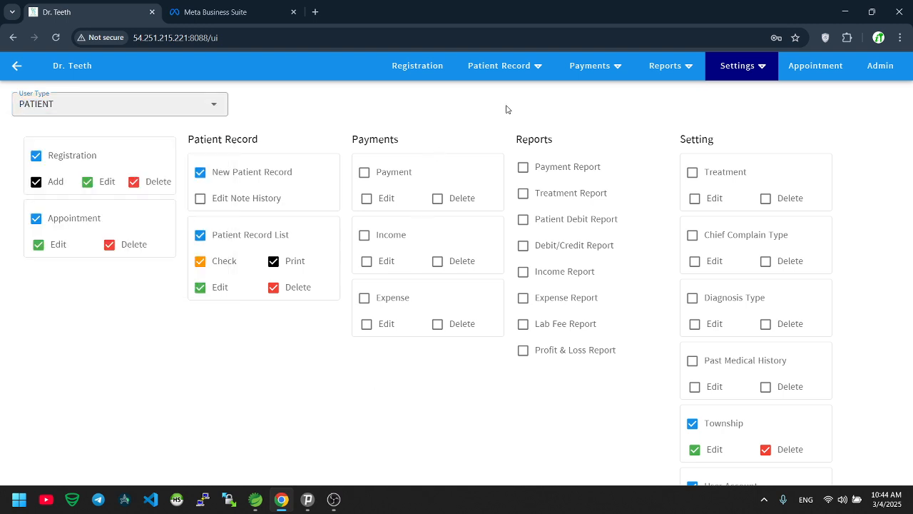
View the New Patient Record form, and open the Patient Record List
click(536, 68)
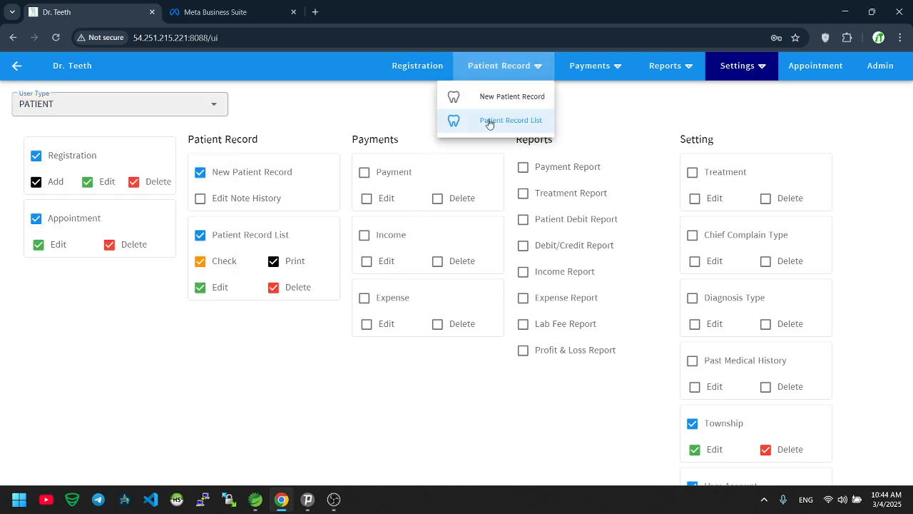
click(492, 96)
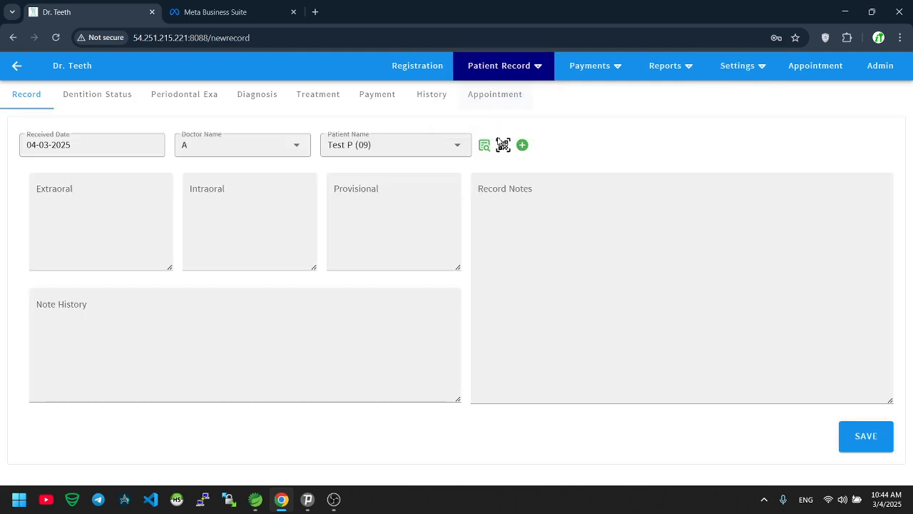
click(501, 65)
click(491, 122)
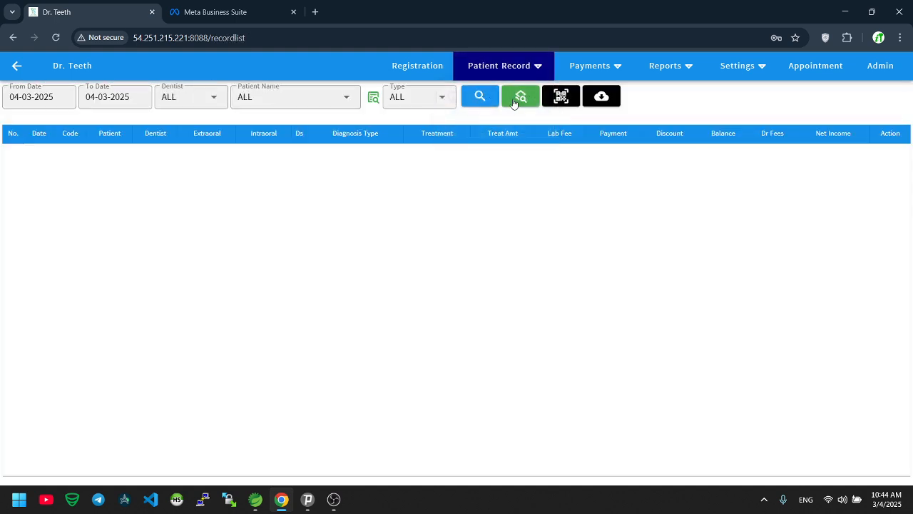
Search the patient record list for "Test", and repeat the search with "Test pp"
click(519, 98)
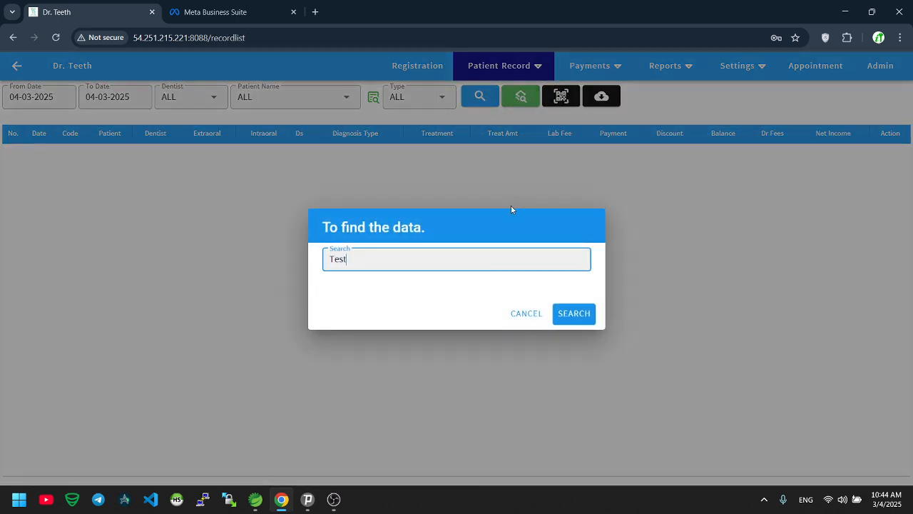
click(576, 314)
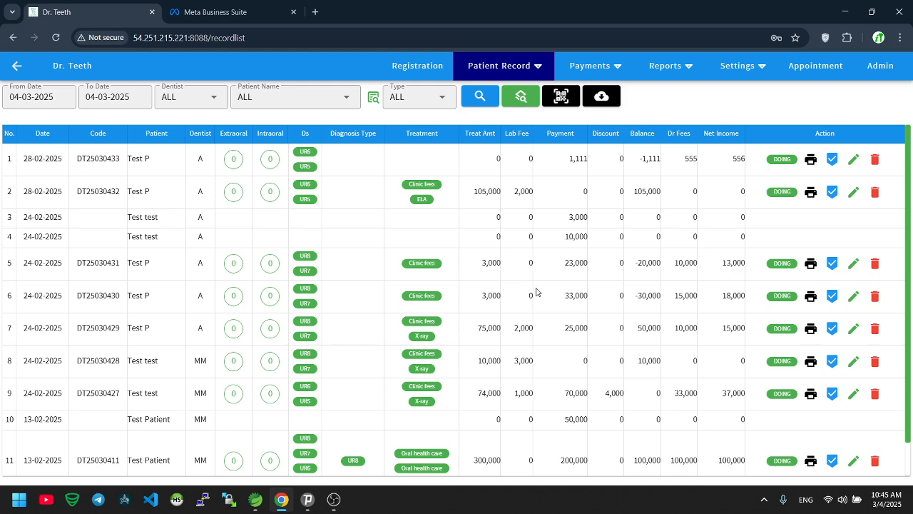
click(519, 100)
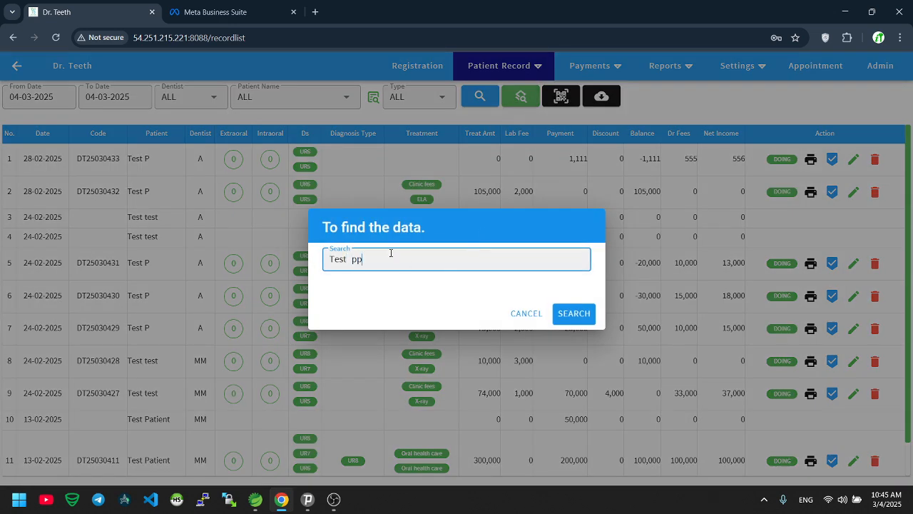
key(Return)
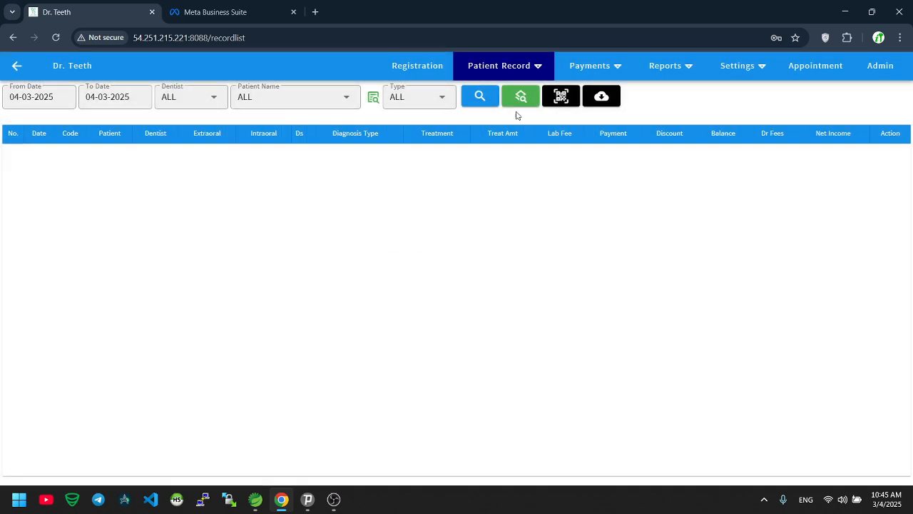
Open the QR scan search for patient records and cancel it
click(560, 100)
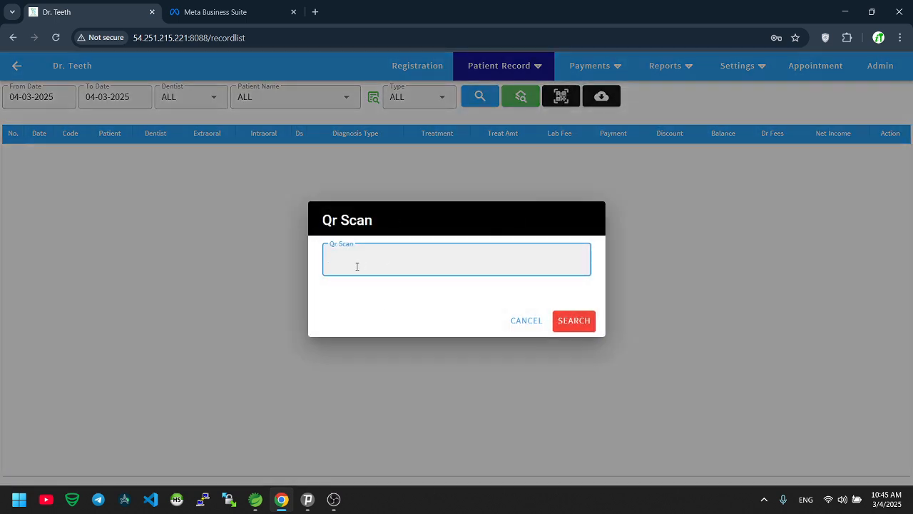
click(525, 320)
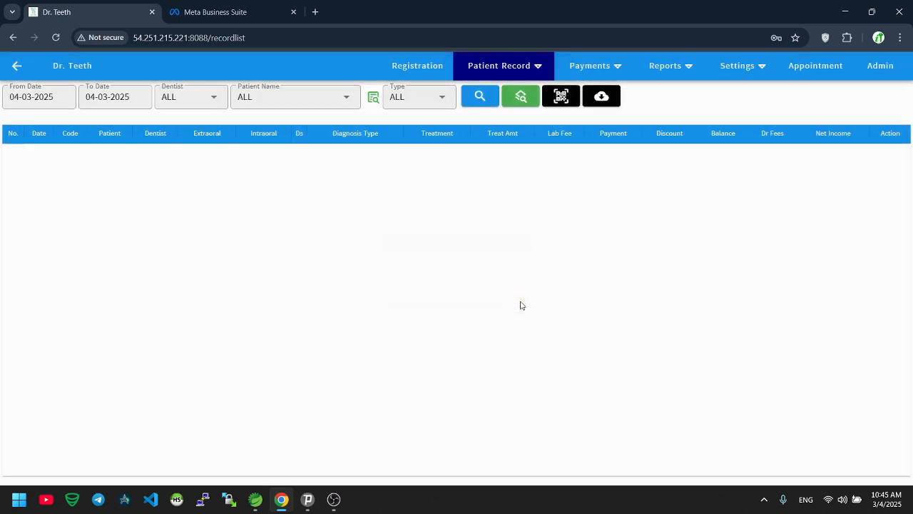
From the New Patient Record form, open the patient list, view the blank user account form and close it
mouse_move(505, 80)
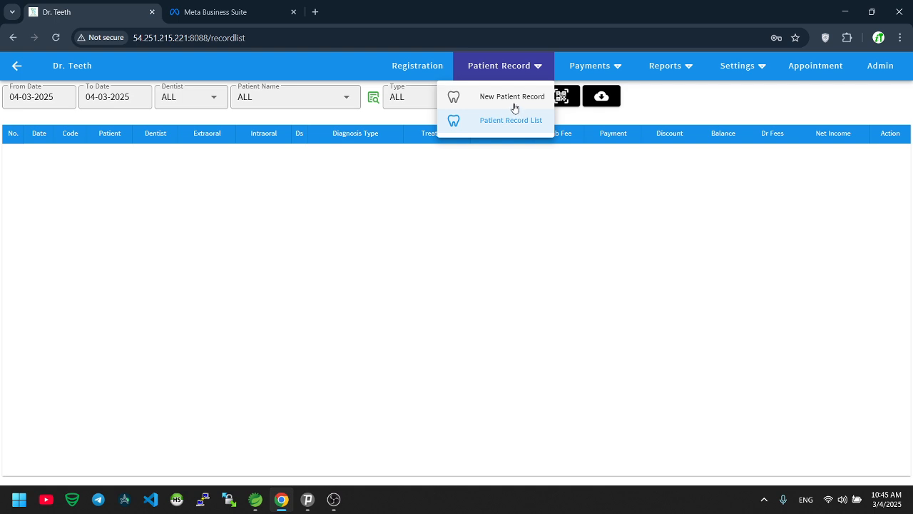
click(490, 98)
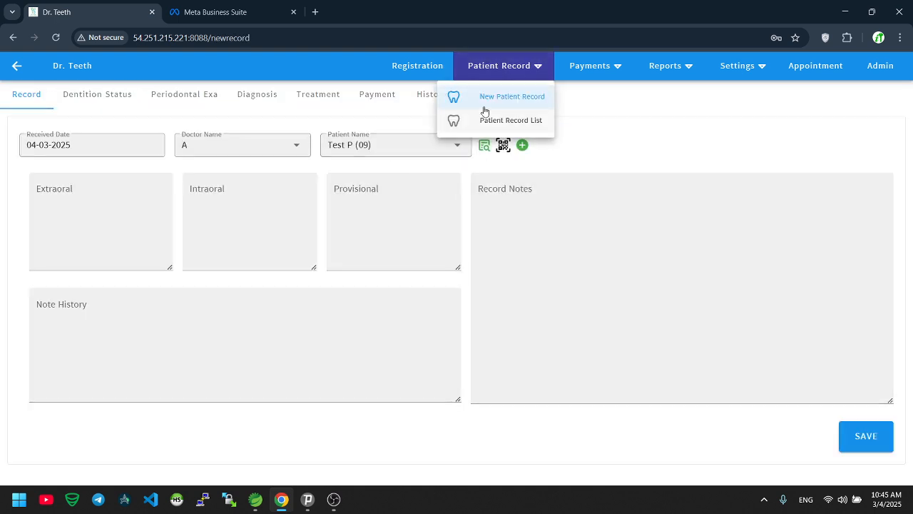
click(522, 145)
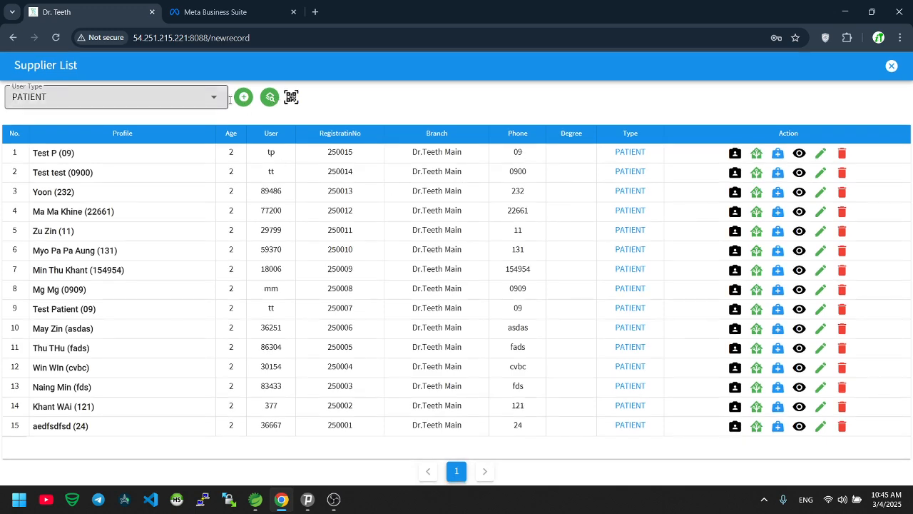
click(243, 97)
click(892, 66)
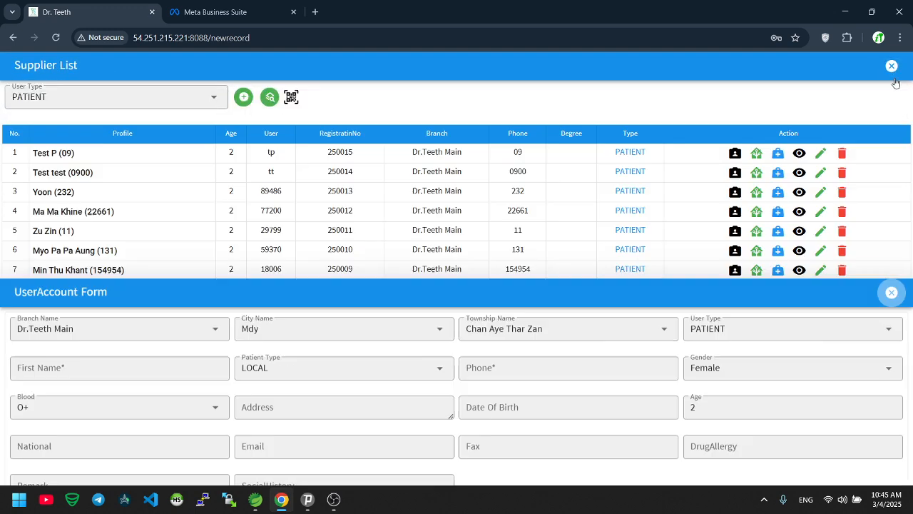
Close the patient list, open the Patient Record List and run a record search for the test patient
click(891, 64)
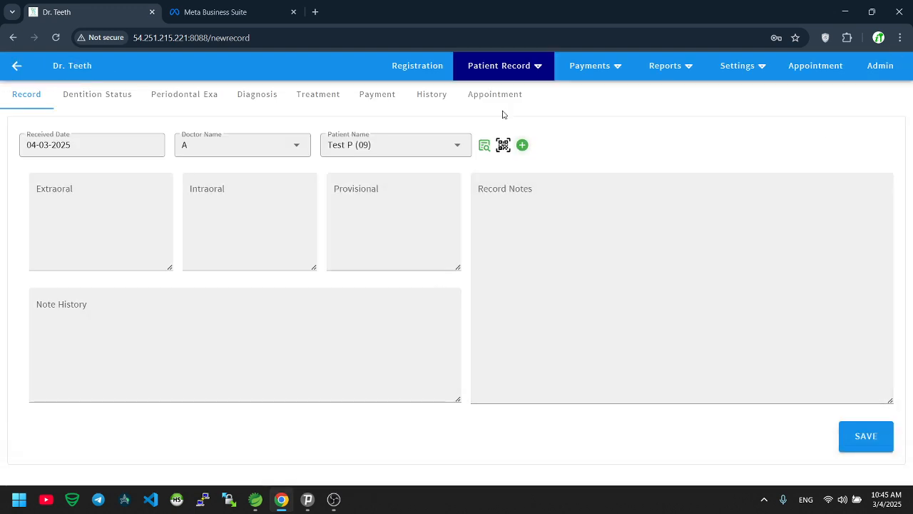
mouse_move(490, 70)
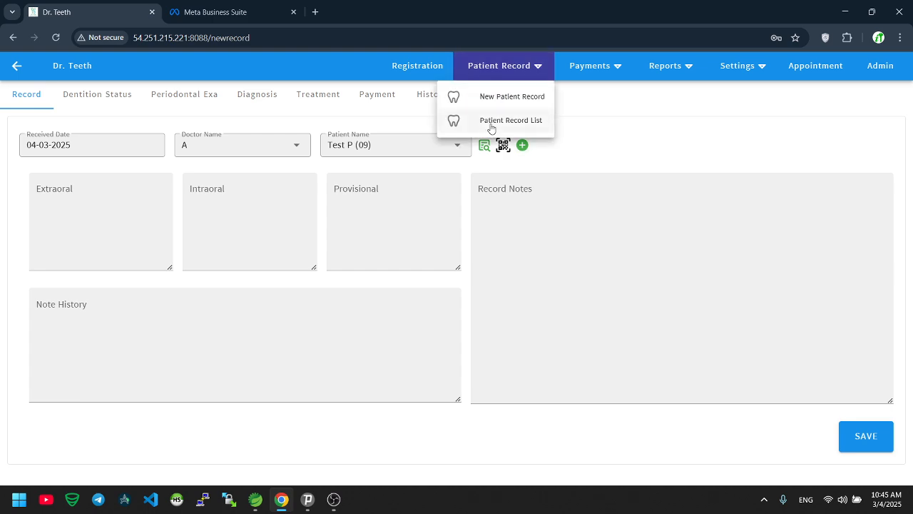
click(492, 121)
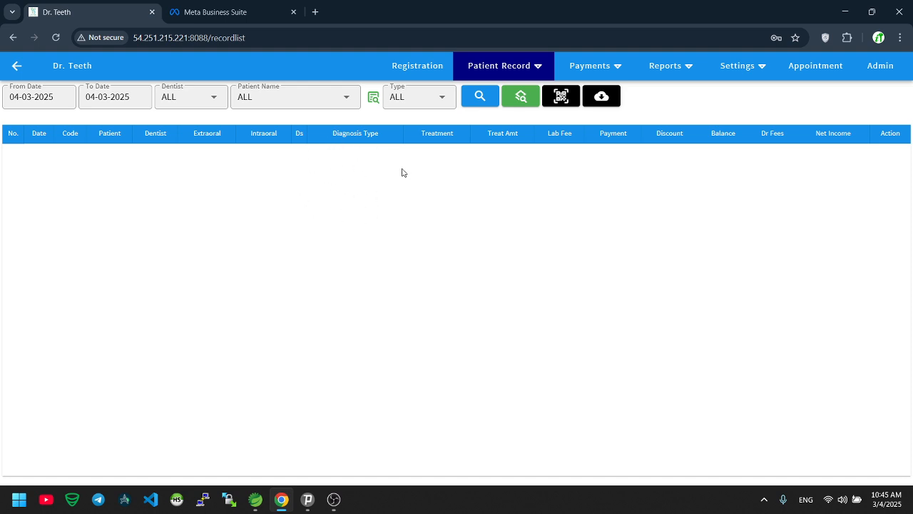
click(508, 104)
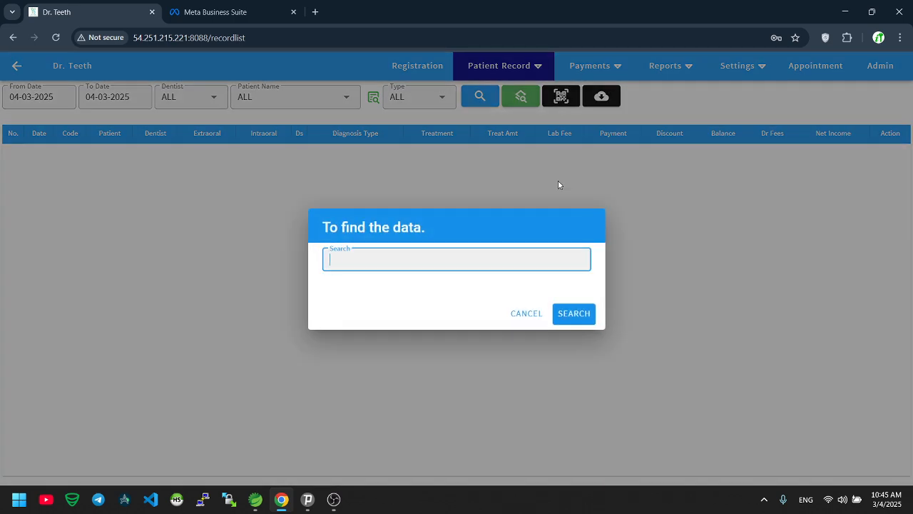
key(Return)
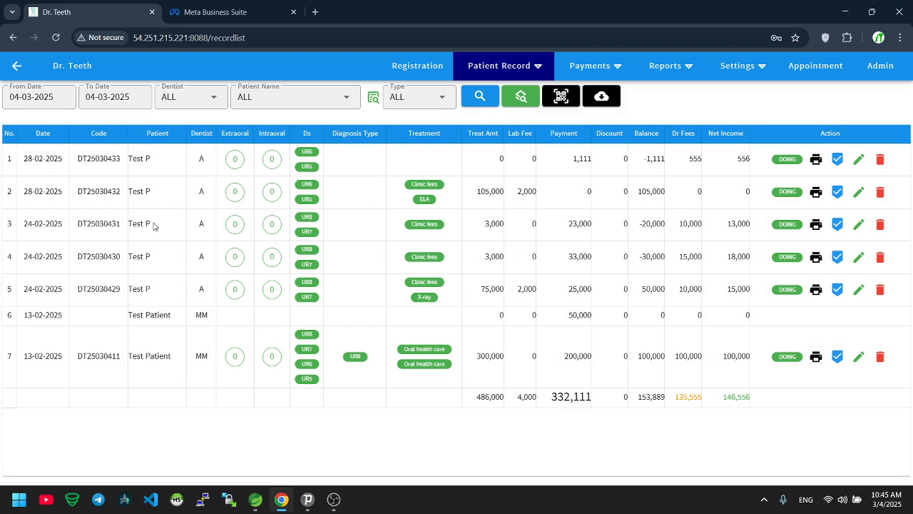
Examine the found records and the totals row for dentist fees, payment and treatment amounts
click(152, 226)
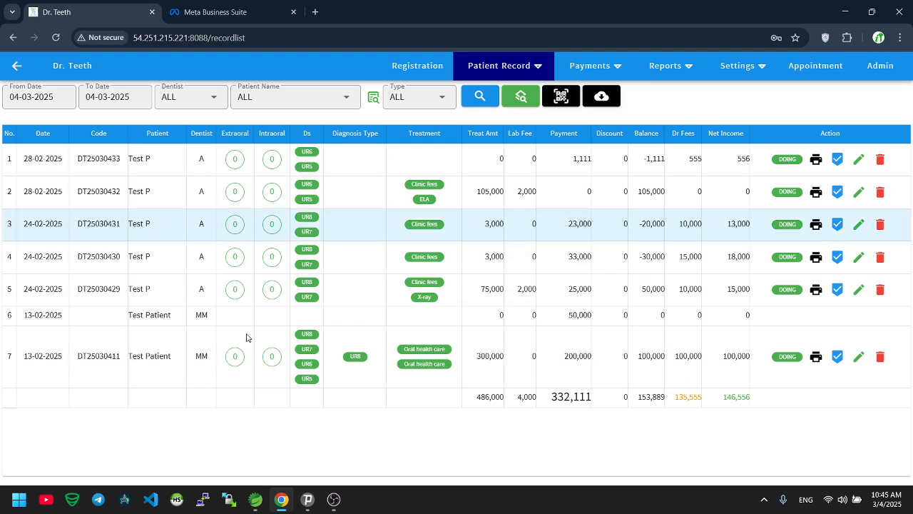
drag(639, 402, 711, 403)
click(682, 431)
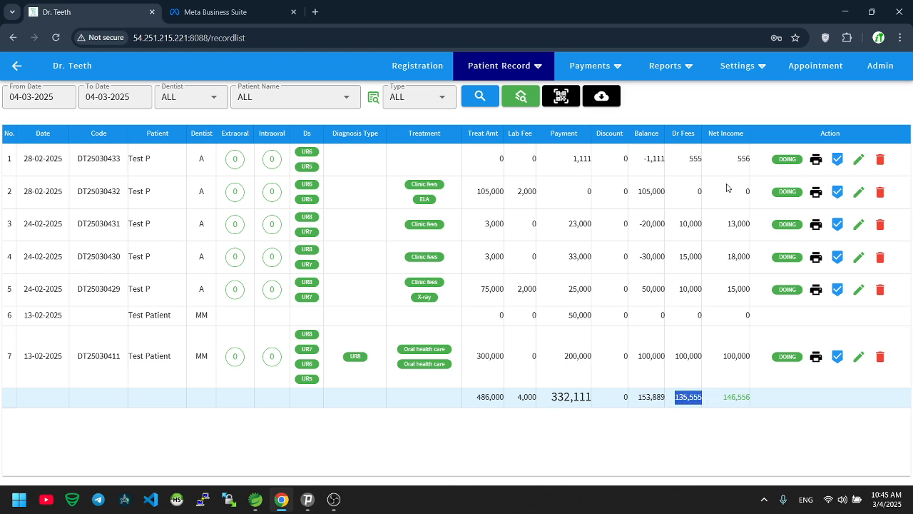
click(715, 441)
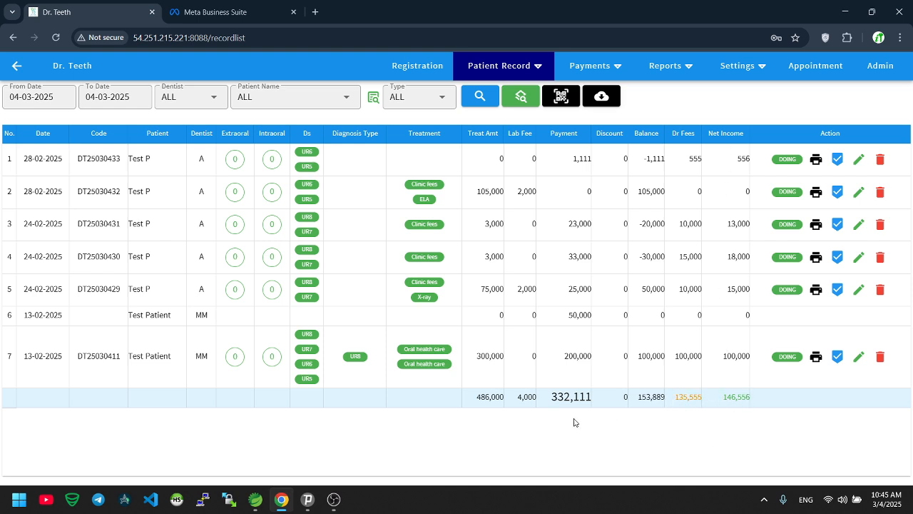
drag(552, 397, 593, 406)
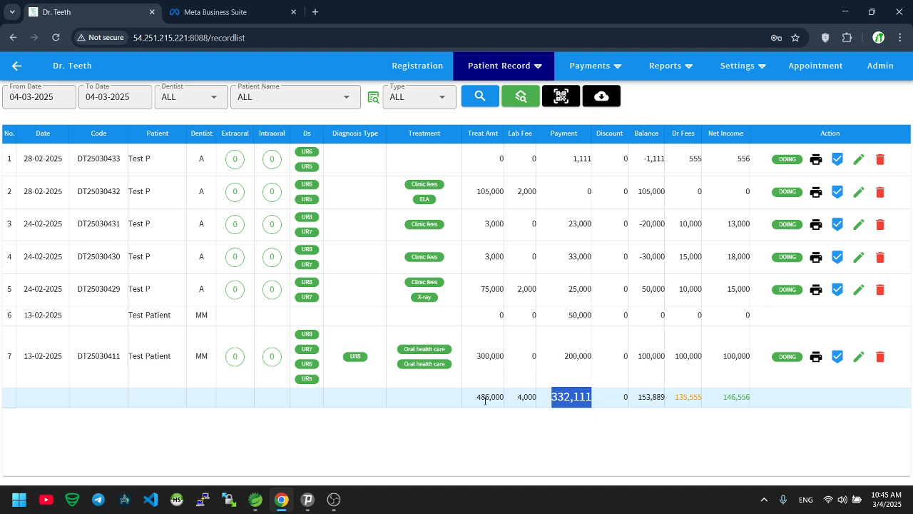
drag(473, 398, 553, 397)
click(585, 221)
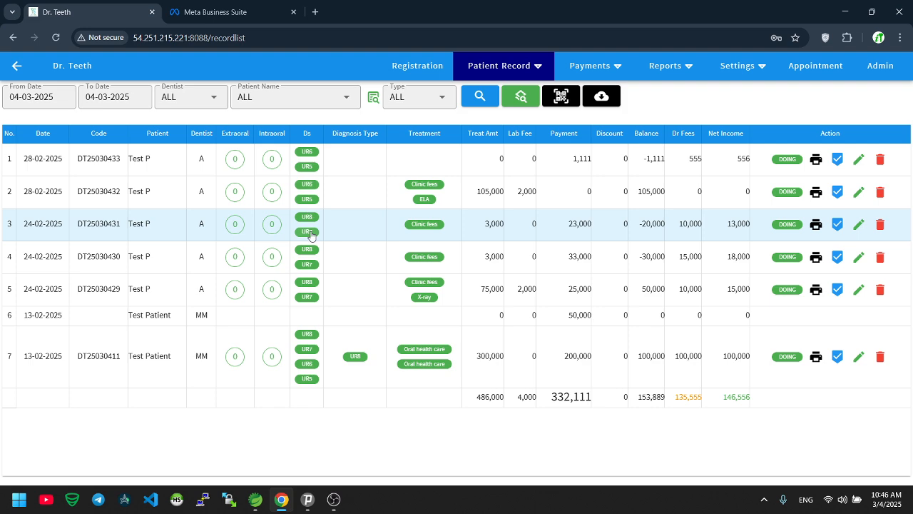
Check the test patient in for today from the third record, and open the new record's Dentition Status for editing
click(838, 224)
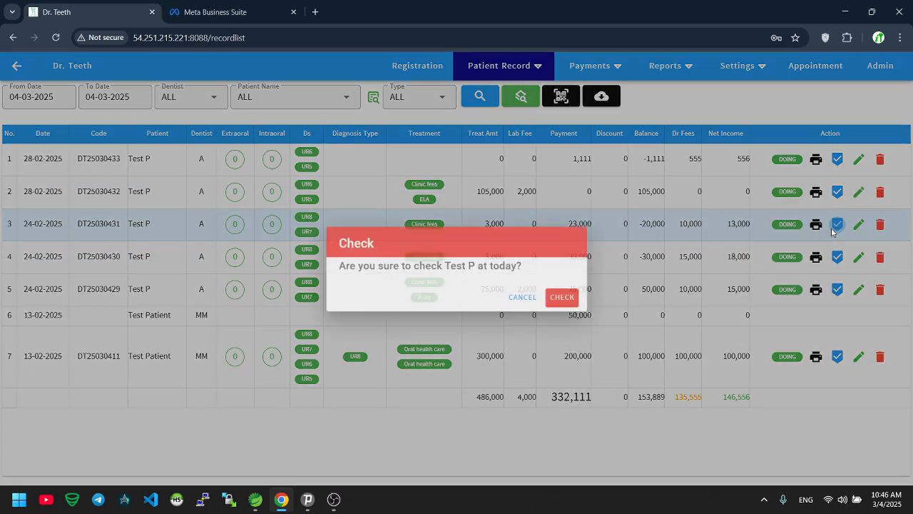
click(574, 296)
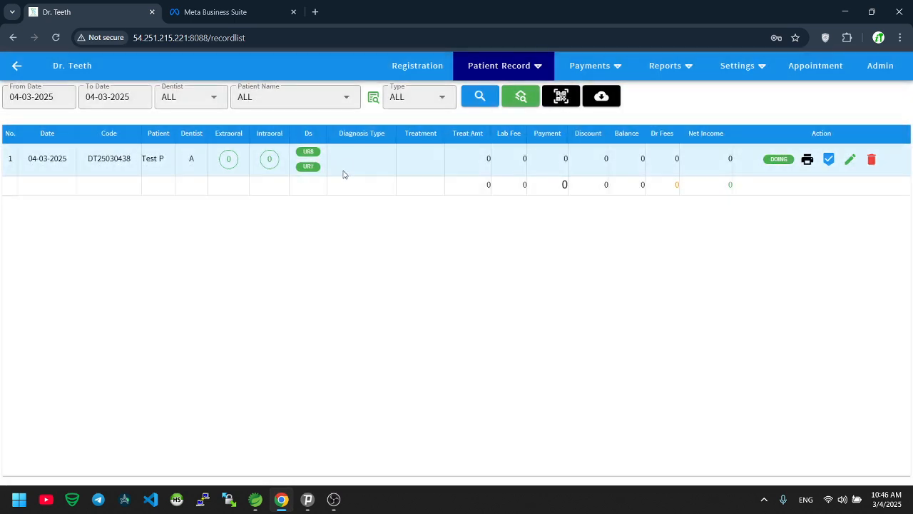
click(850, 159)
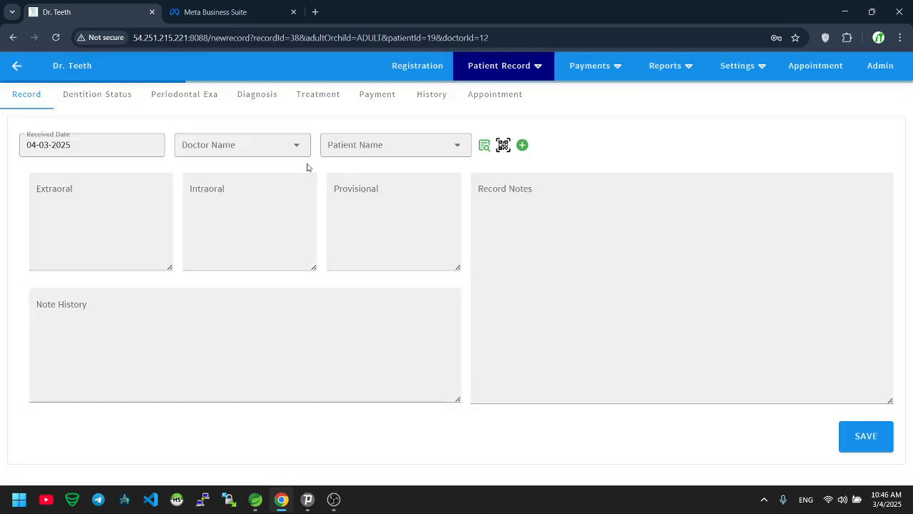
click(86, 96)
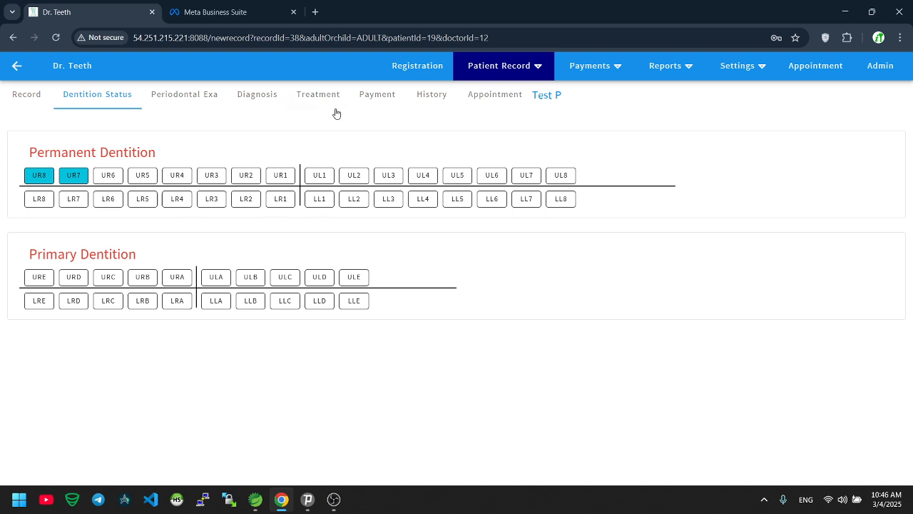
Add a Clinic fees treatment with sub category CF for tooth UR8 and save it
click(319, 95)
click(632, 227)
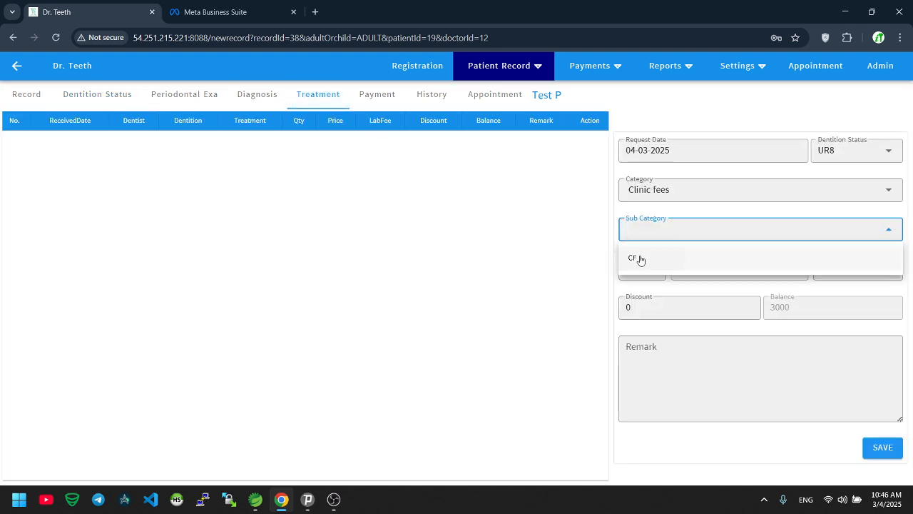
click(640, 259)
click(882, 449)
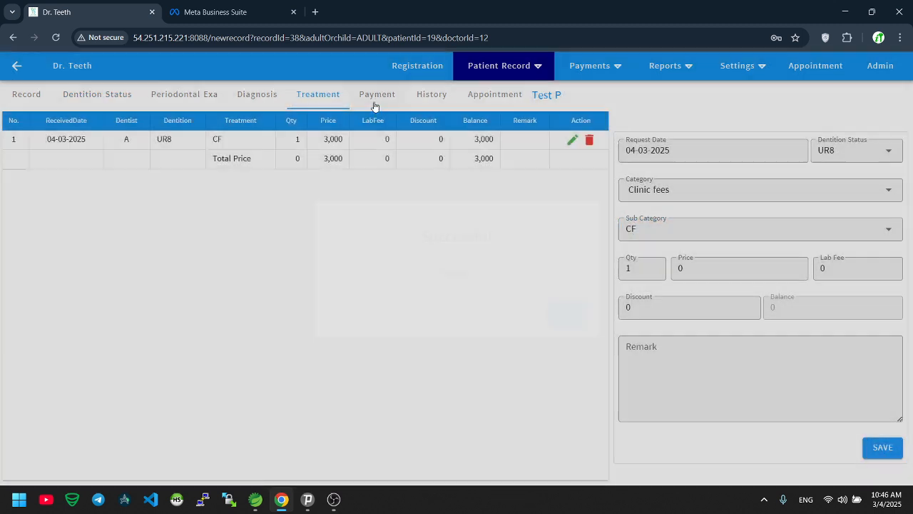
Set the cash payment for the treatment to 3000 and update the record
click(374, 102)
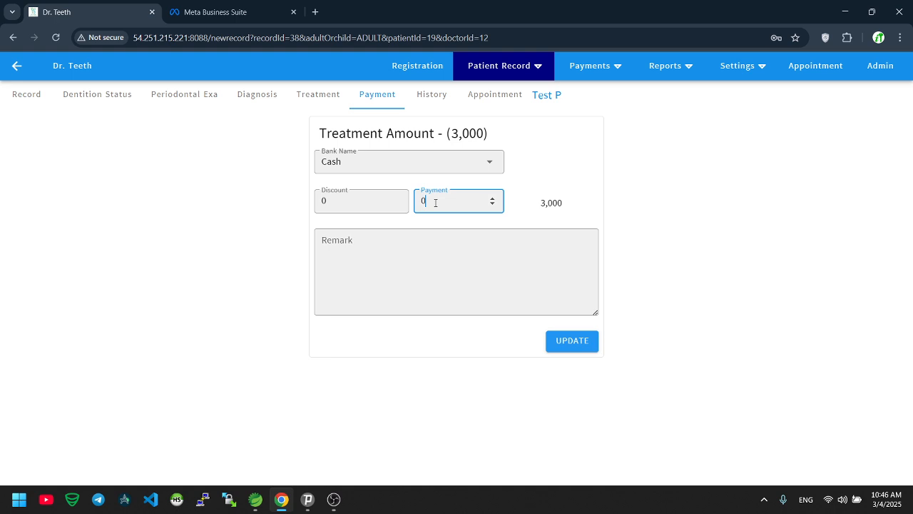
text(3000)
click(572, 341)
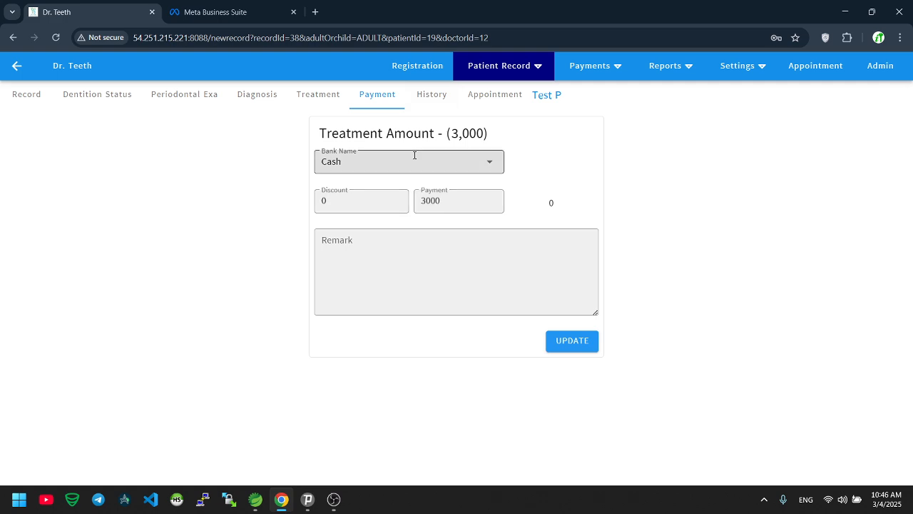
Save an appointment for the patient on 08-03-2025 at 0900 with the message "adfasdf"
click(332, 100)
click(478, 99)
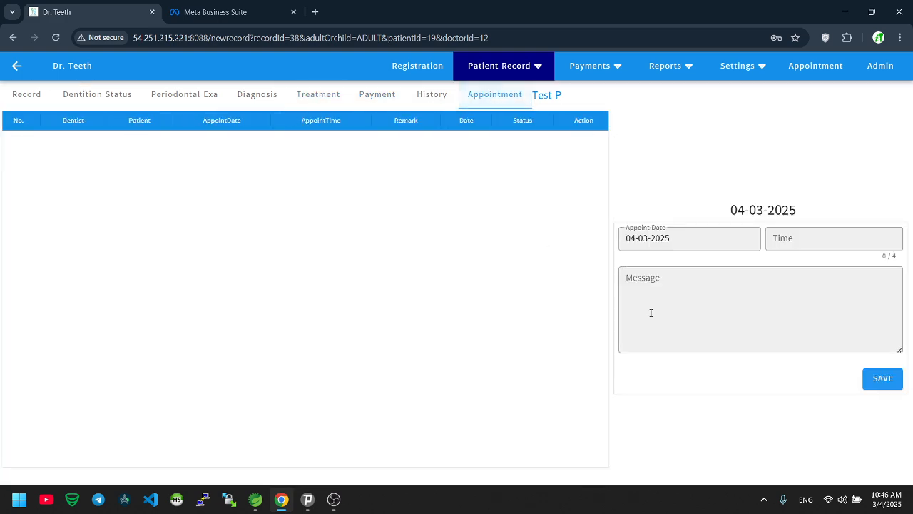
click(811, 239)
text(0900)
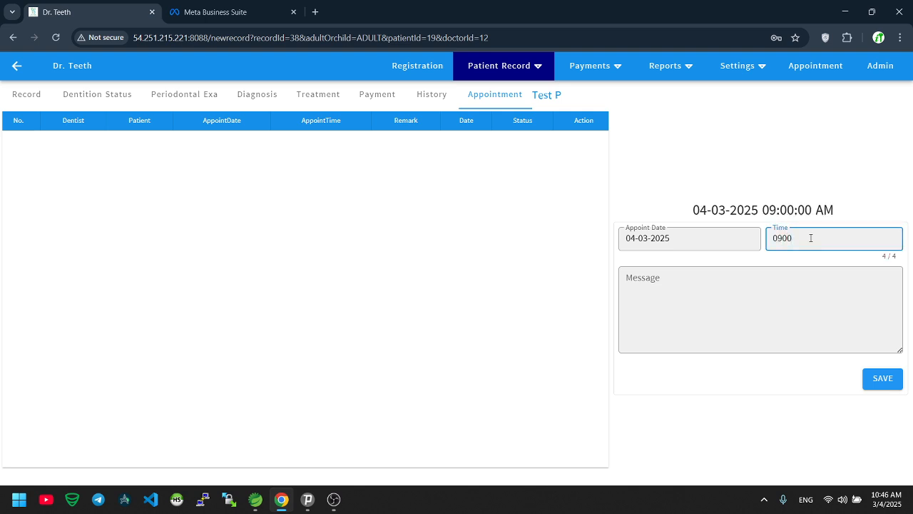
click(636, 238)
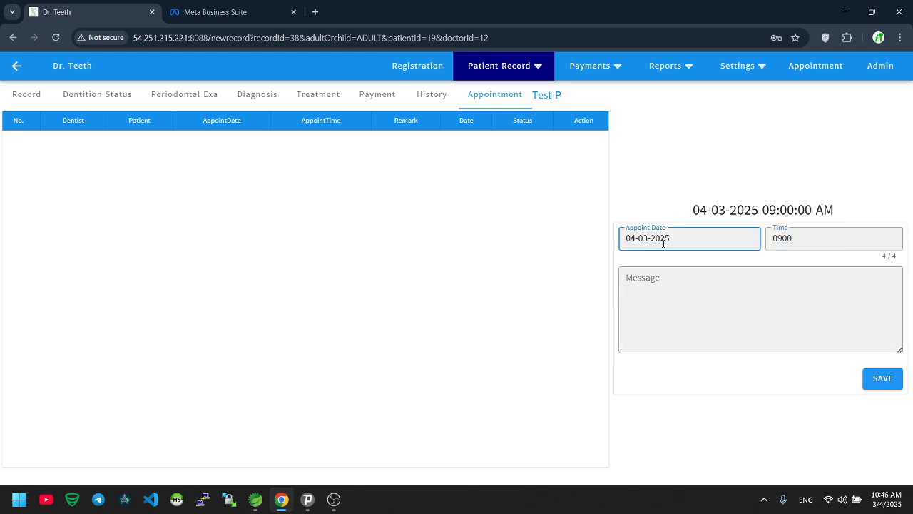
click(796, 386)
click(661, 314)
text(adfasdf)
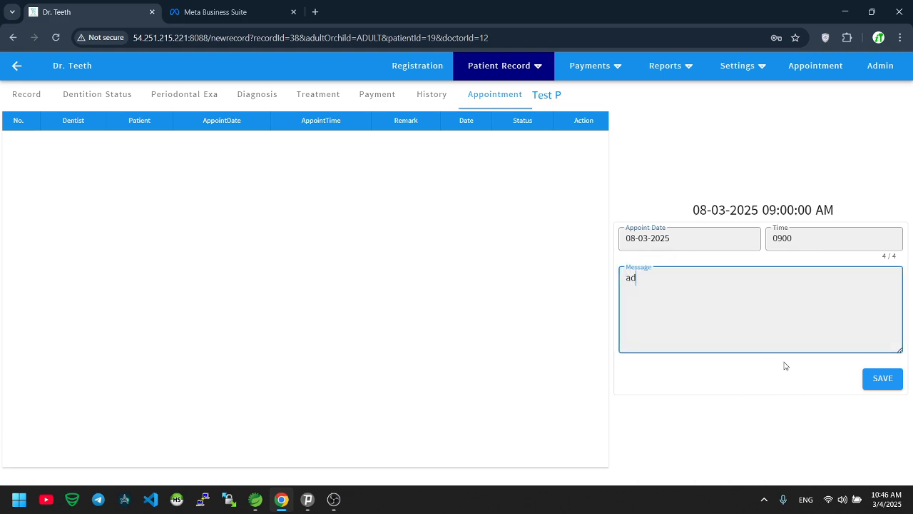
click(885, 384)
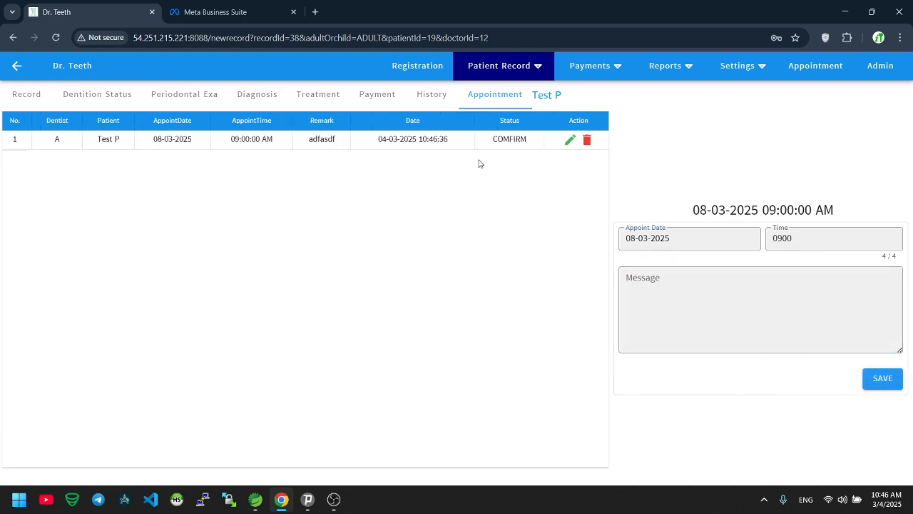
Change the saved appointment's message to "ပြန်လာပေးရန်" and update it
click(570, 140)
drag(660, 278, 612, 283)
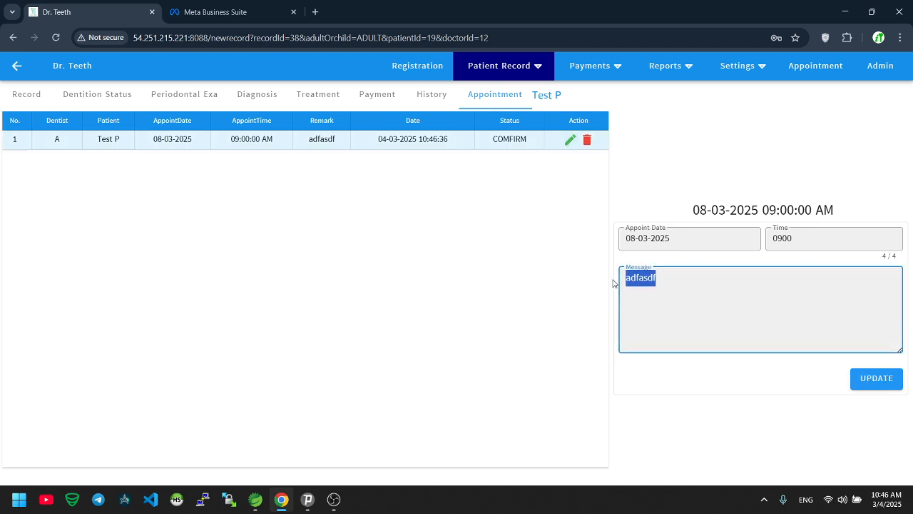
key(BackSpace)
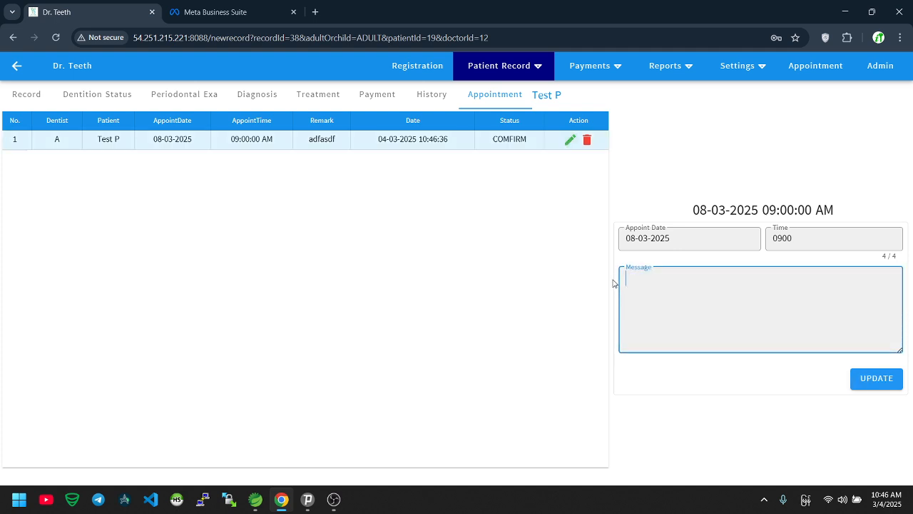
text(ပြန်လာပေးရန်)
click(891, 379)
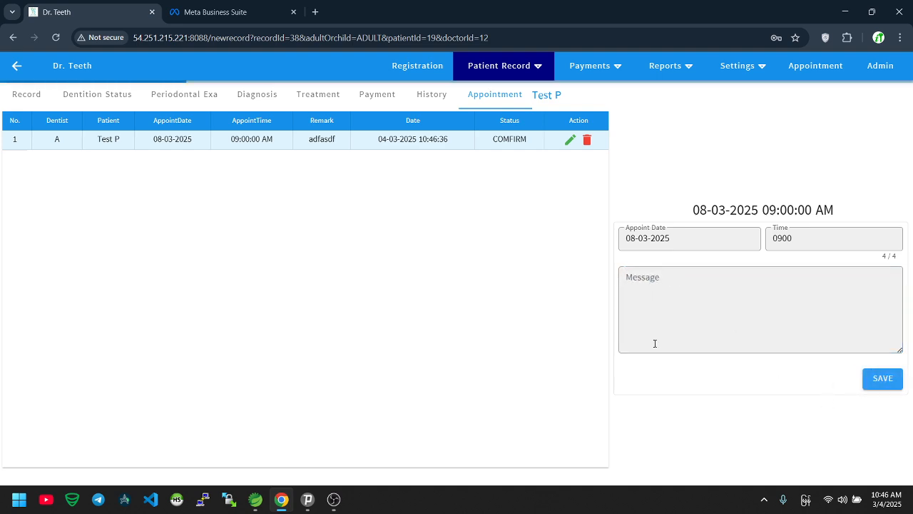
Review the saved appointment's date, and view the appointment in the clinic-wide Appointment list
drag(143, 144, 188, 145)
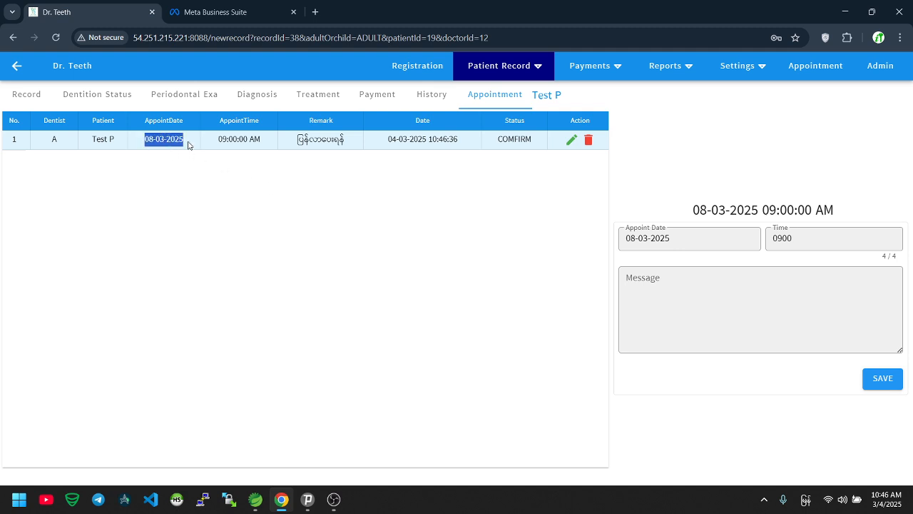
click(812, 67)
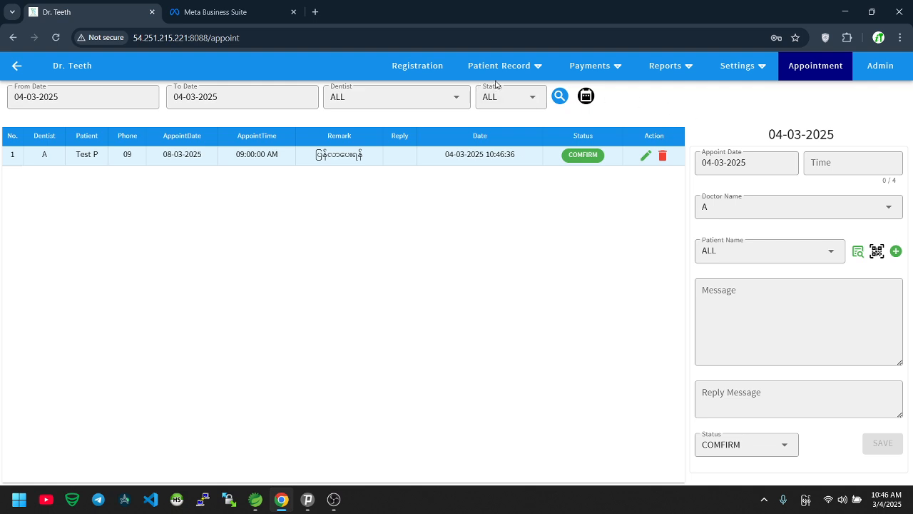
Return to the Patient Record List, open the record search and cancel it
mouse_move(502, 80)
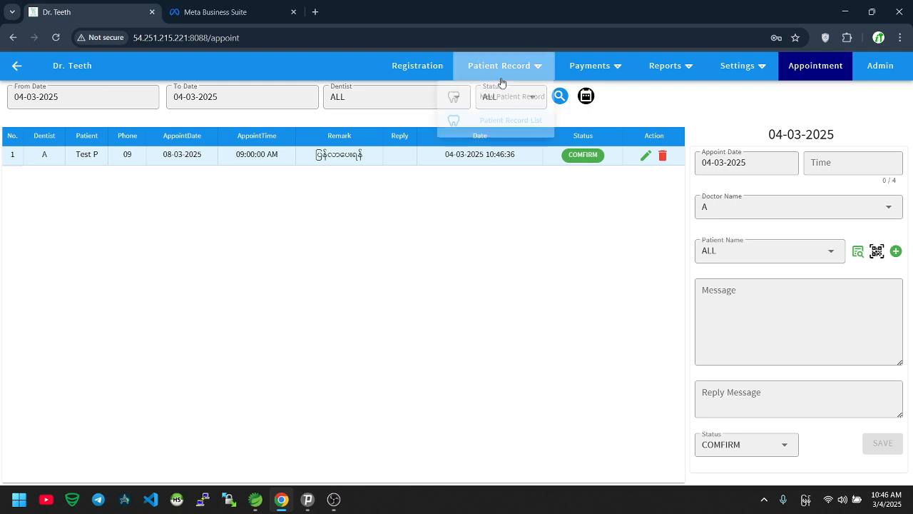
click(492, 122)
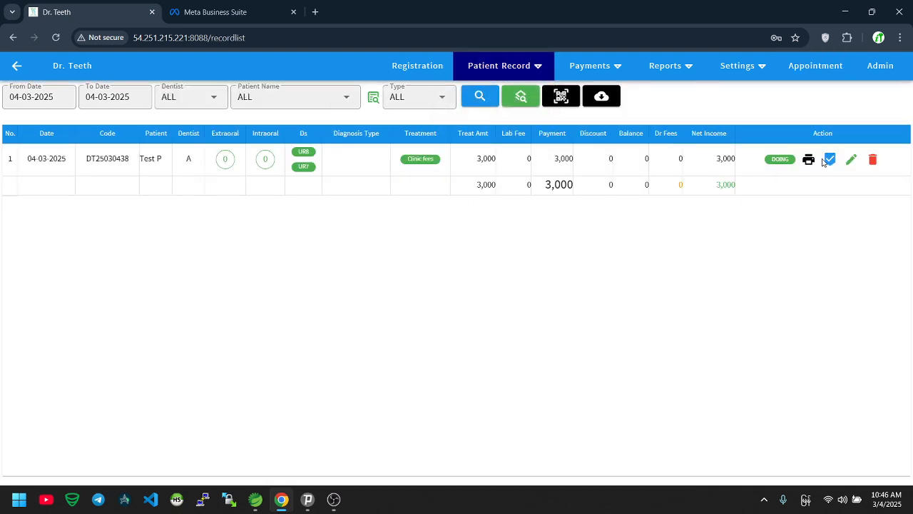
click(515, 100)
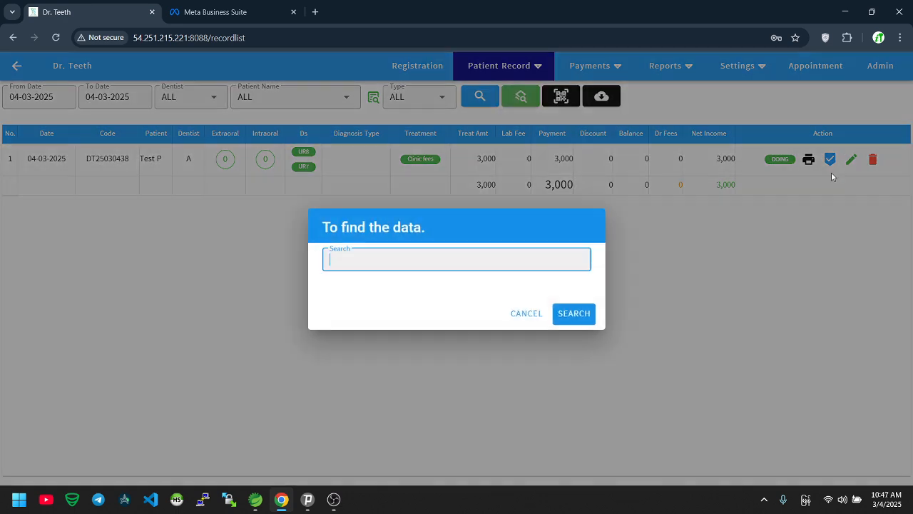
click(528, 314)
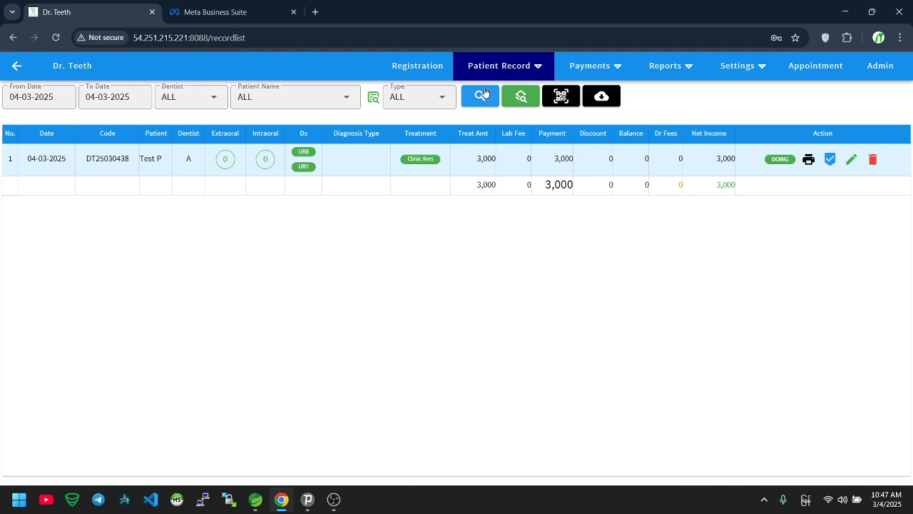
View the Clinic fees treatment details of today's record, close them and open the Registration page
click(499, 68)
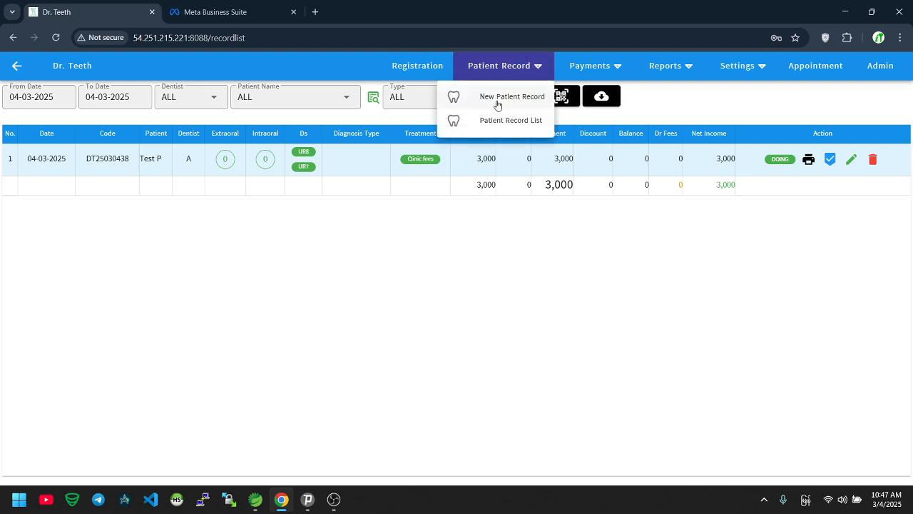
click(418, 159)
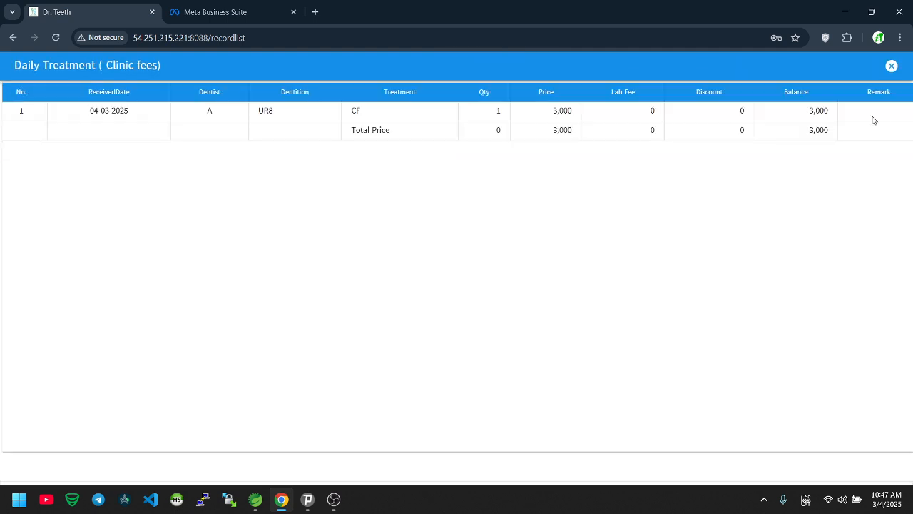
click(892, 65)
click(420, 67)
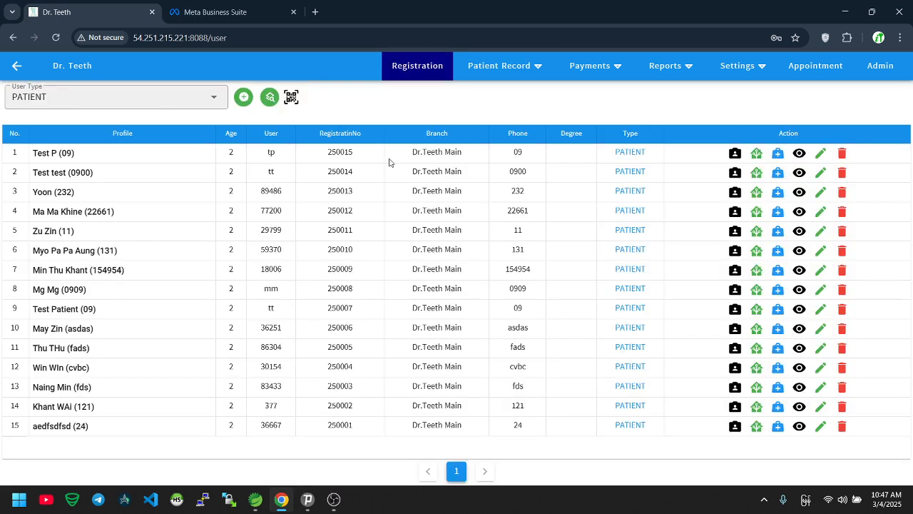
Open the Payment page and select the second listed patient in the payment form to check their balance
click(597, 75)
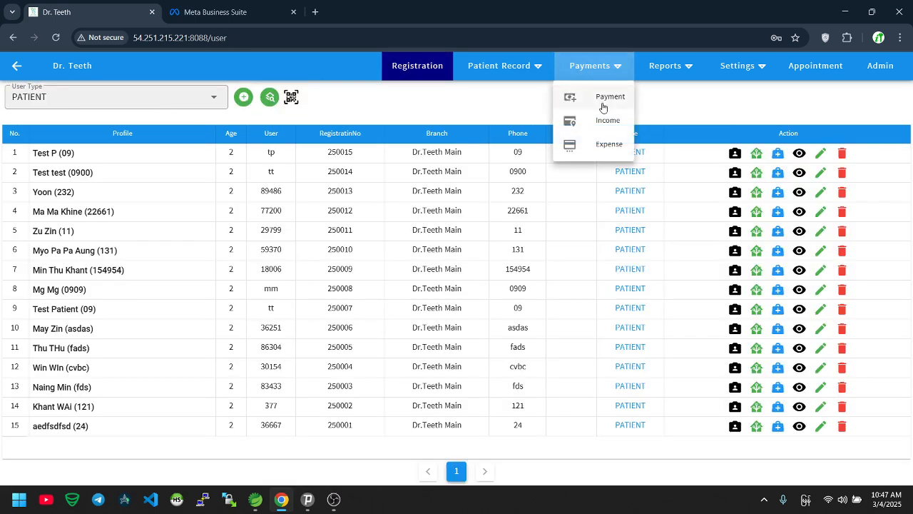
click(601, 100)
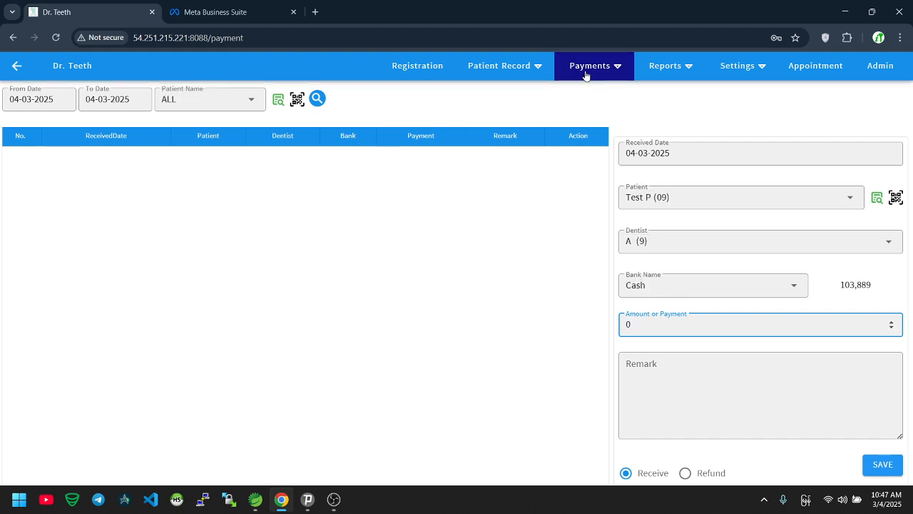
click(663, 204)
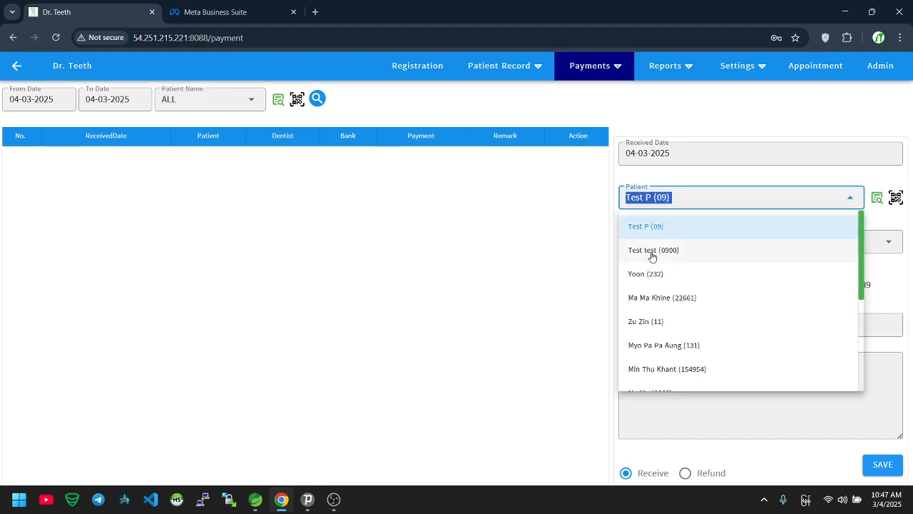
click(652, 252)
double_click(853, 285)
Select the third and fourth listed patients in turn in the payment form to compare their balances
click(670, 199)
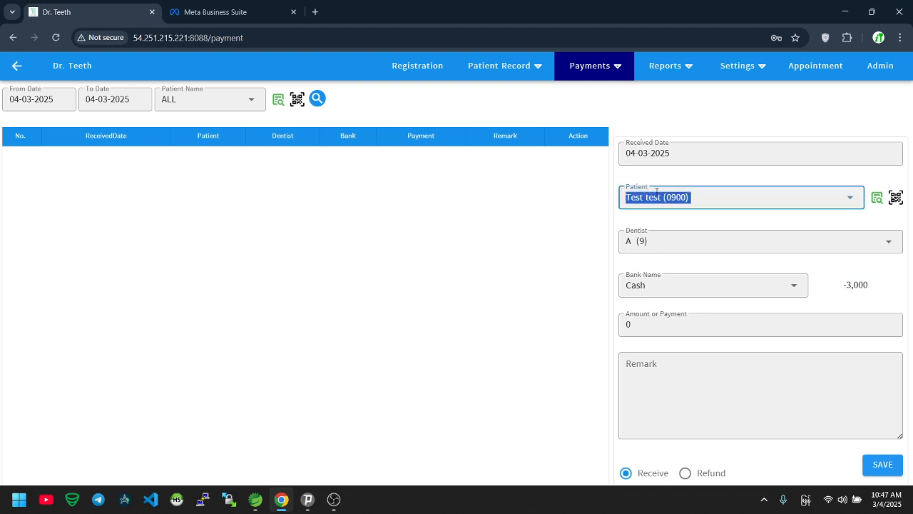
click(642, 274)
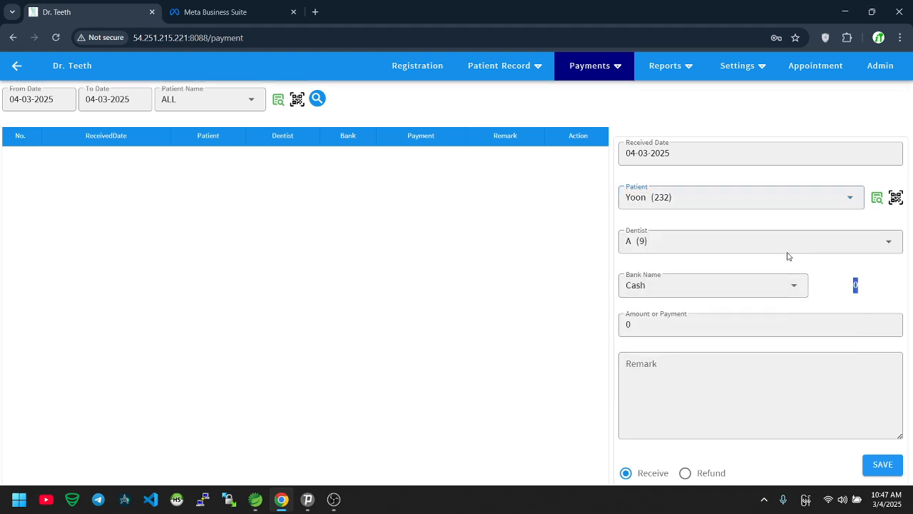
click(677, 202)
click(642, 298)
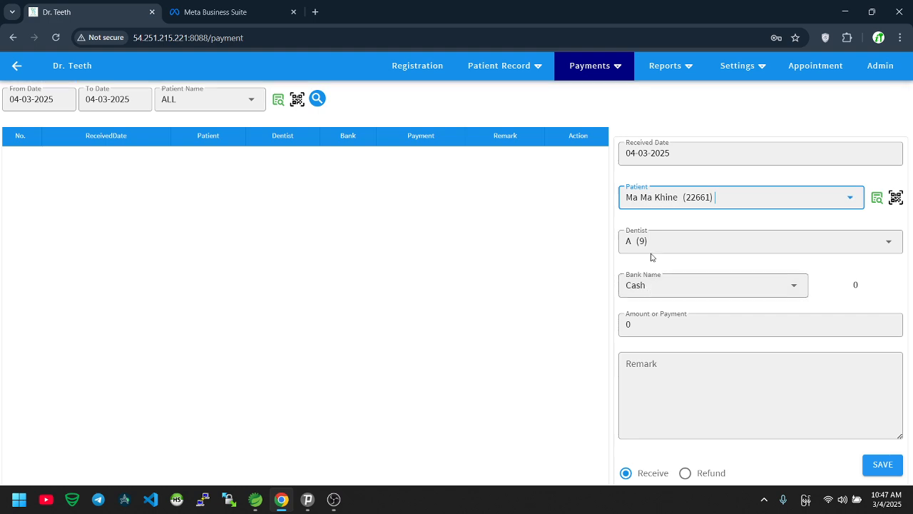
Review the dentist choices in the payment form and keep dentist A selected
click(649, 246)
click(643, 278)
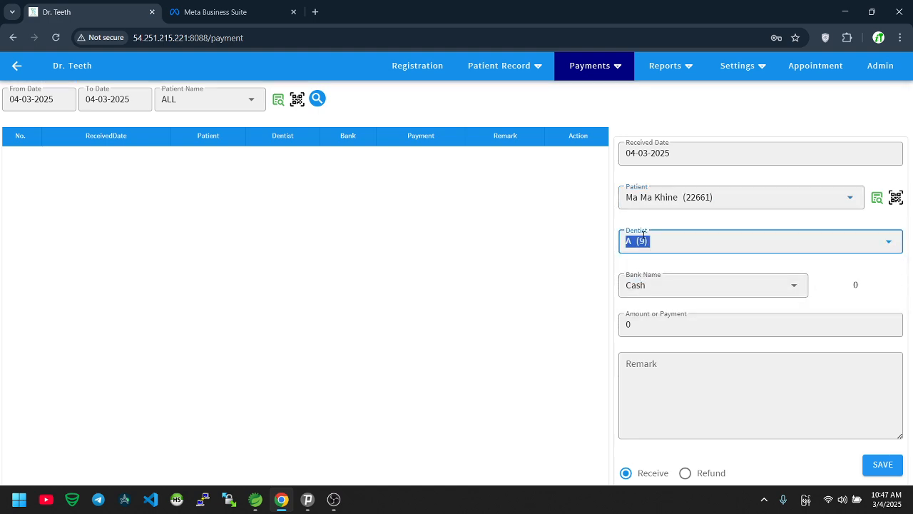
click(641, 241)
click(636, 269)
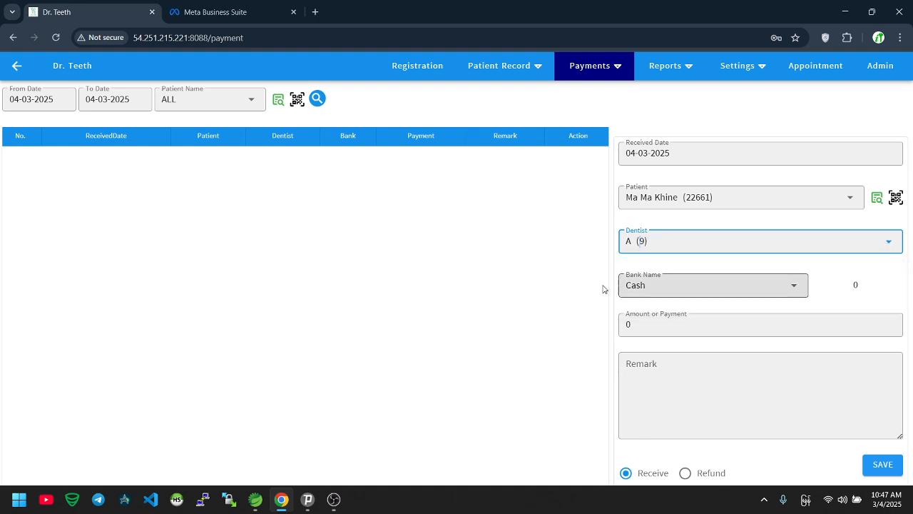
click(335, 501)
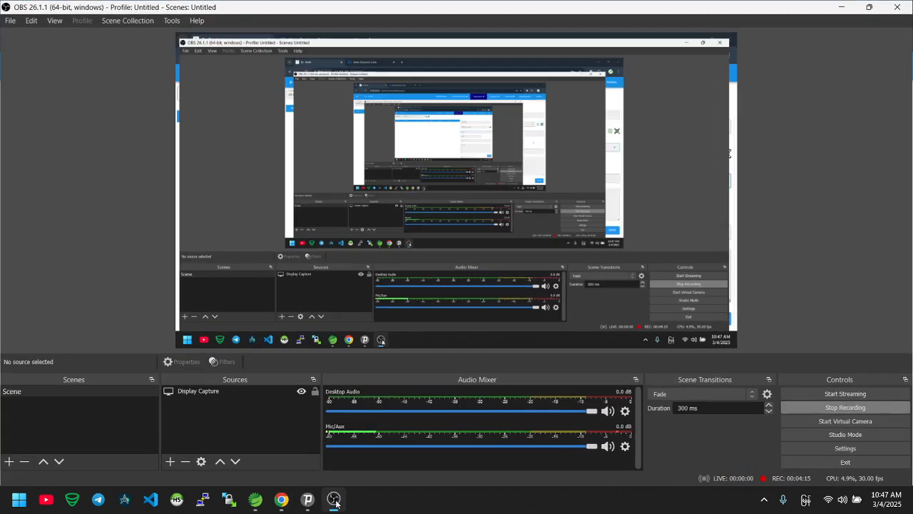